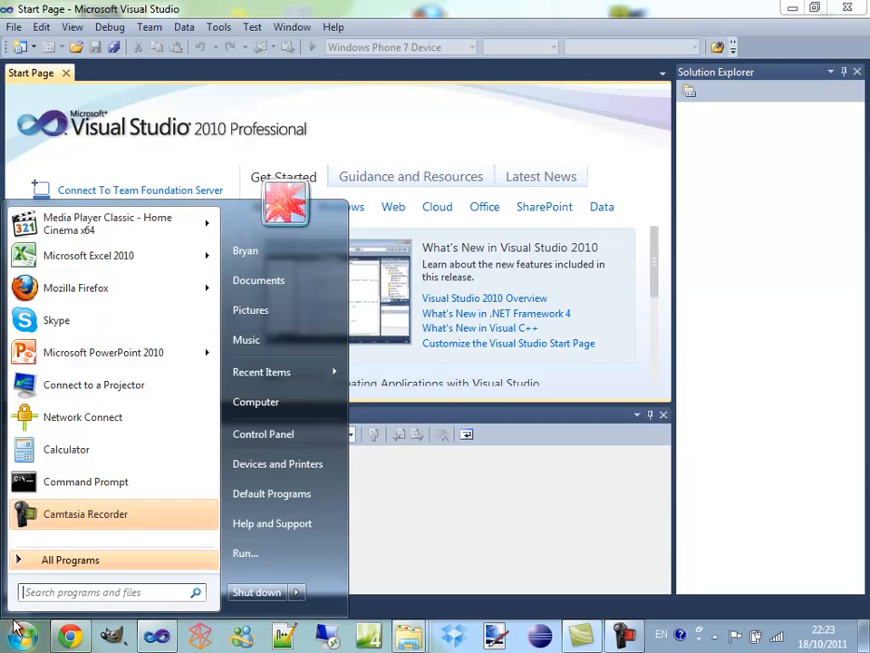
pyautogui.click(55, 560)
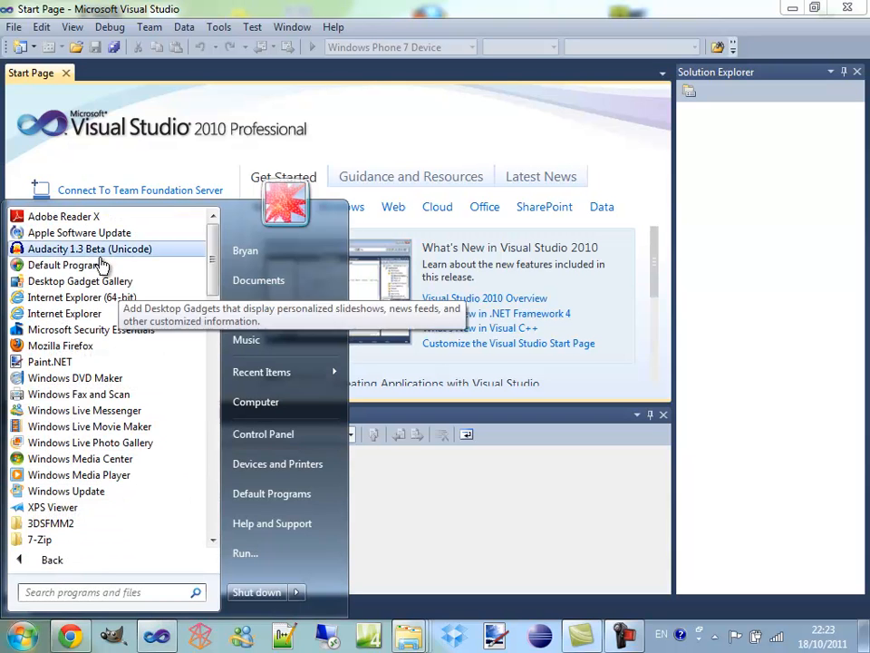
pyautogui.scroll(-6, 107, 440)
pyautogui.scroll(-9, 134, 476)
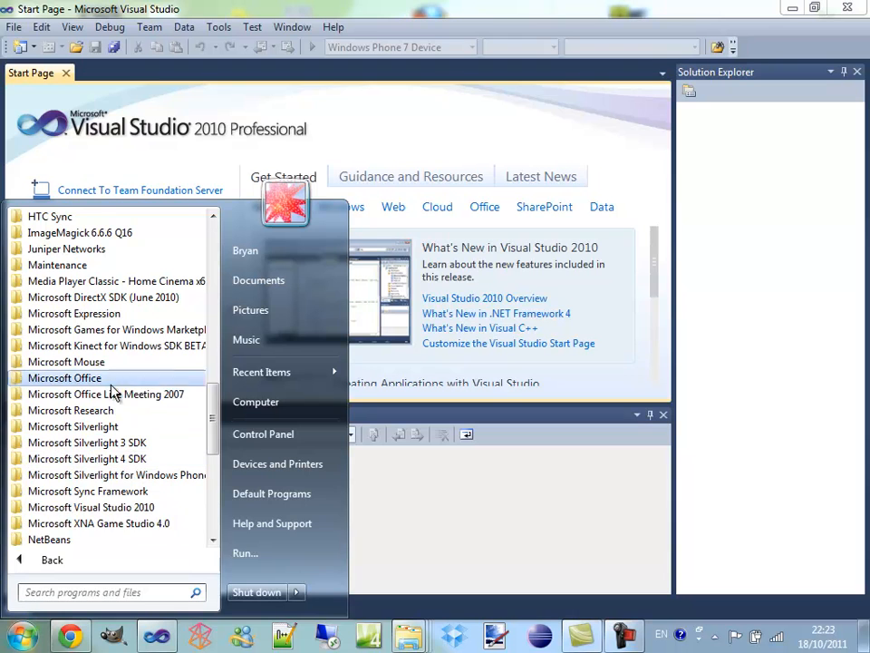
pyautogui.click(165, 508)
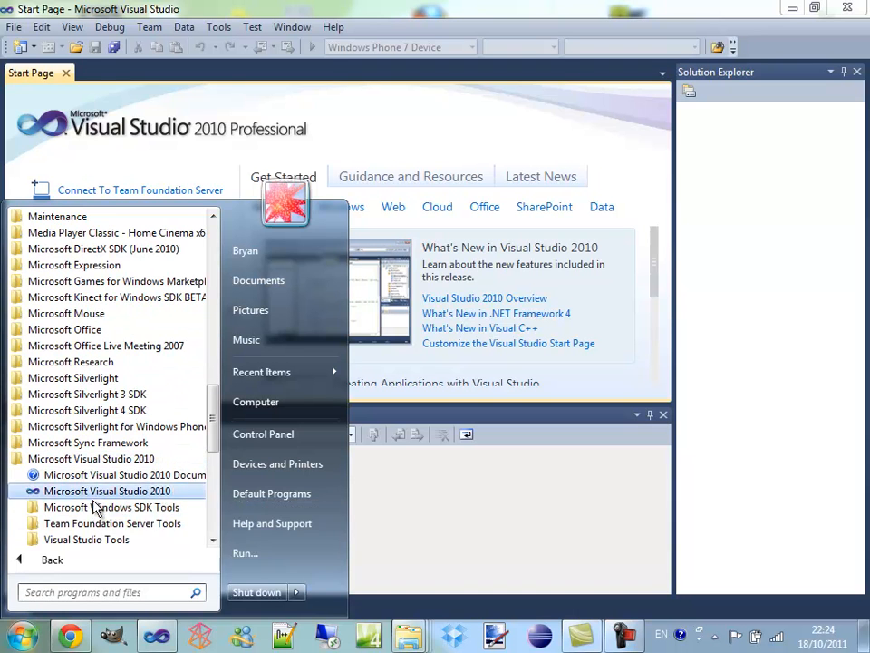
pyautogui.click(233, 46)
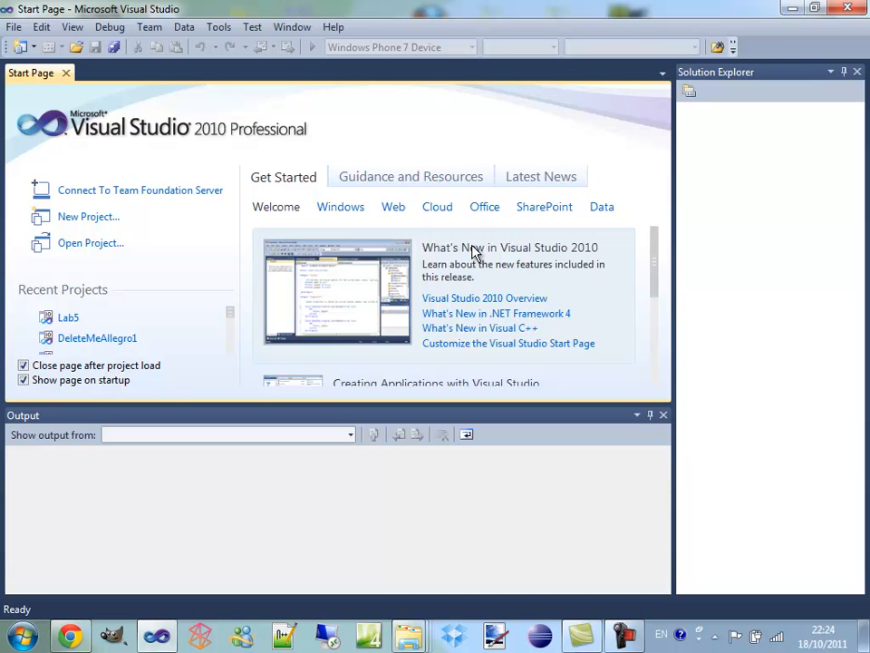
# Start a new Visual C++ project based on the Empty Project template
pyautogui.click(13, 27)
pyautogui.moveTo(27, 47)
pyautogui.click(344, 53)
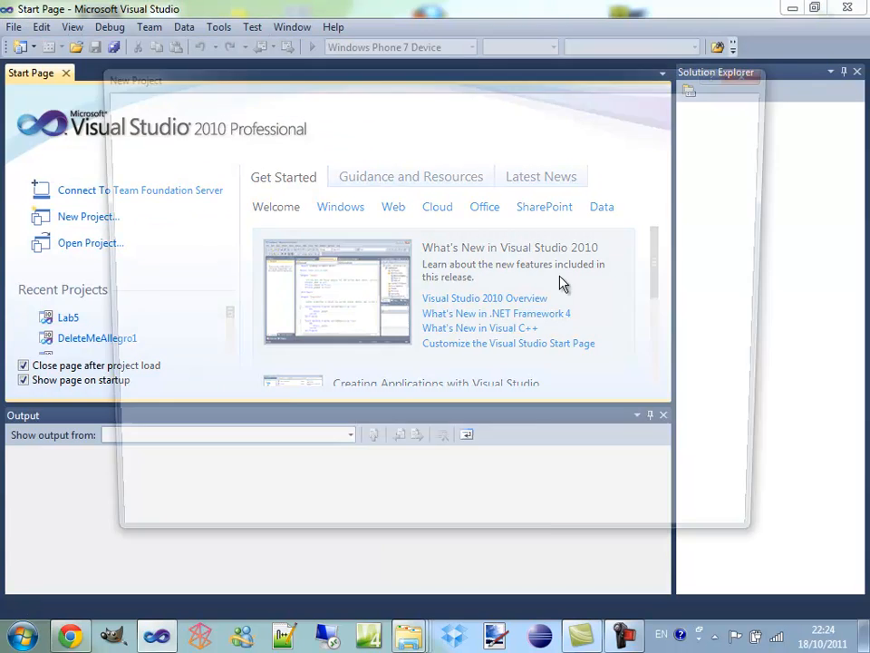
pyautogui.click(301, 447)
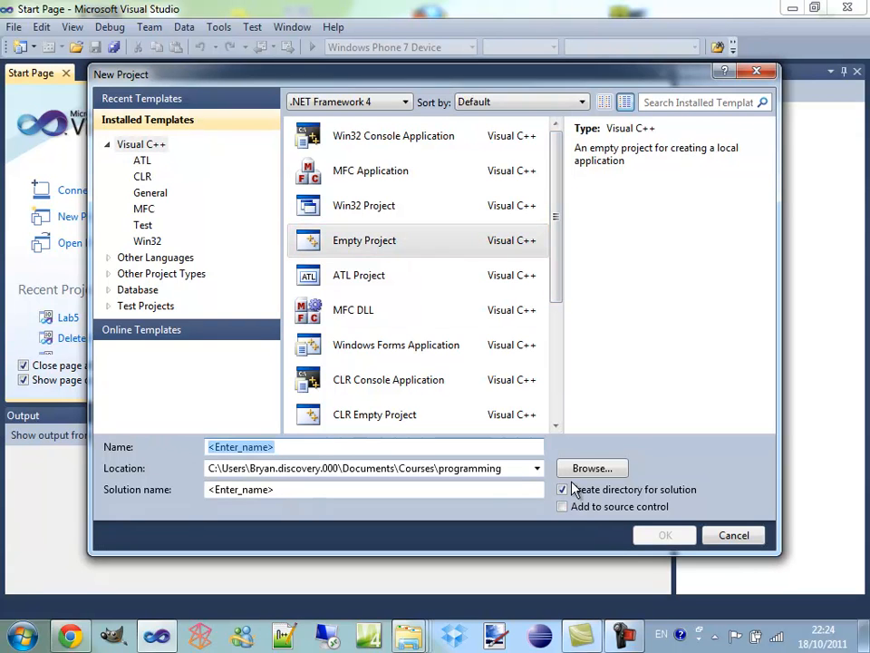
# Set the new project's location to U:\ and its name to Test
pyautogui.click(221, 472)
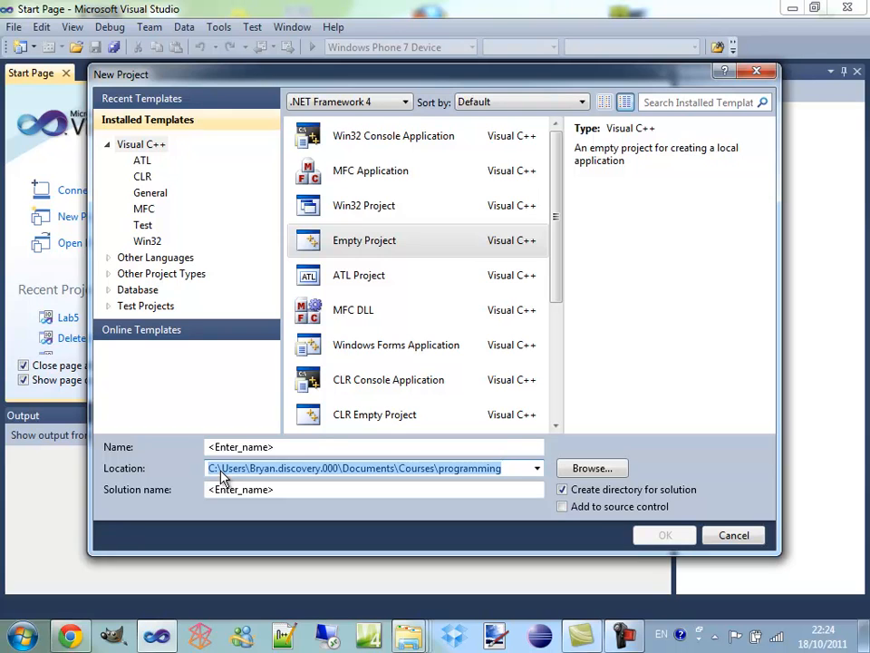
pyautogui.write('U:\\')
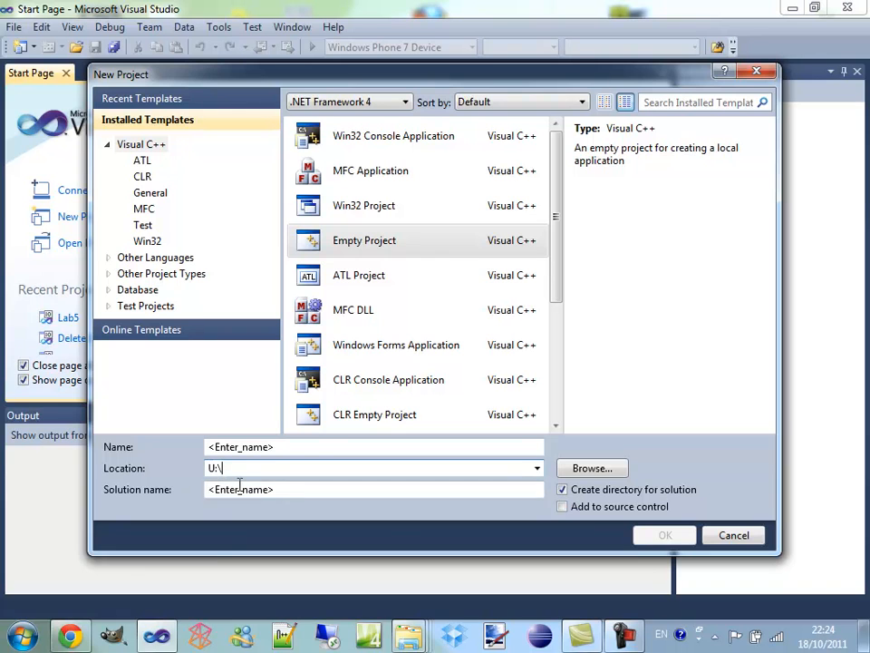
pyautogui.click(311, 448)
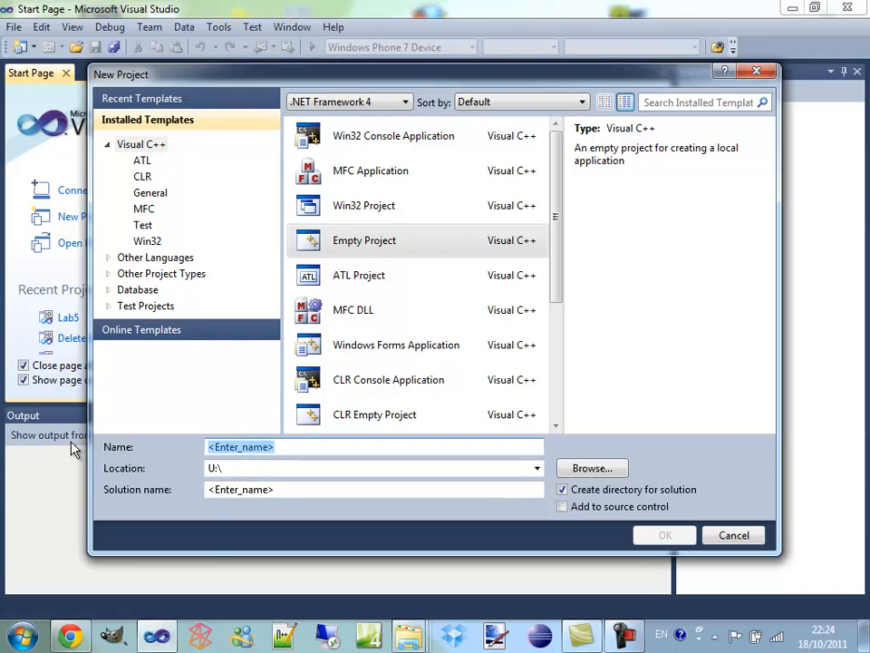
pyautogui.write('Teat')
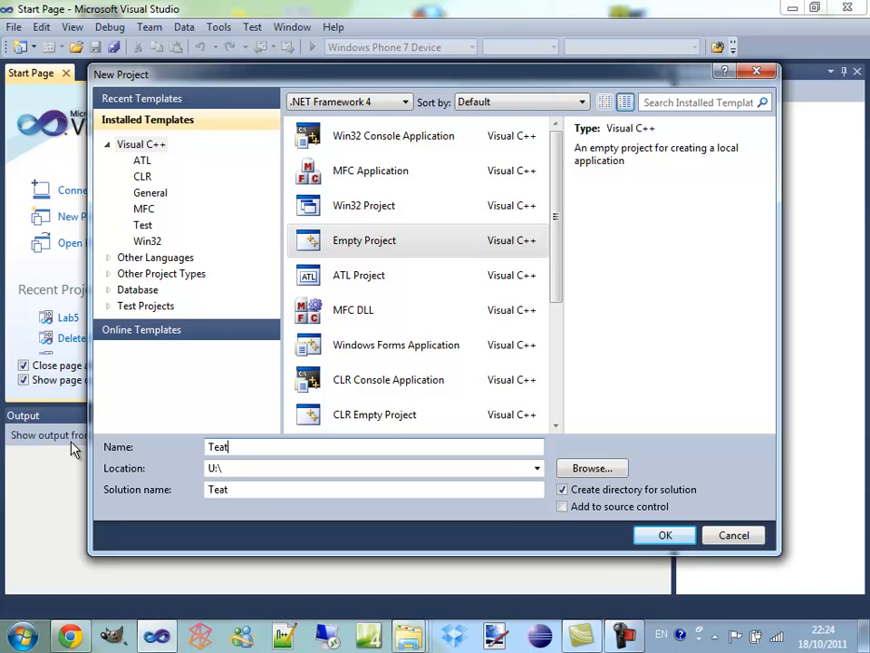
pyautogui.write('t')
pyautogui.press('Tab')
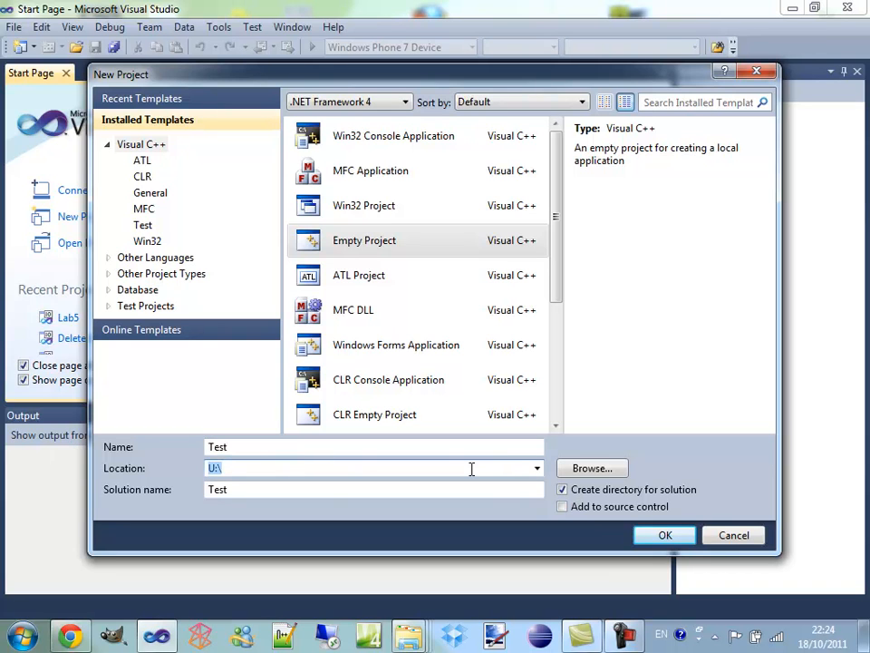
# Create the empty project under the name DeleteMeTest, located in the recently used Courses\programming folder
pyautogui.click(538, 467)
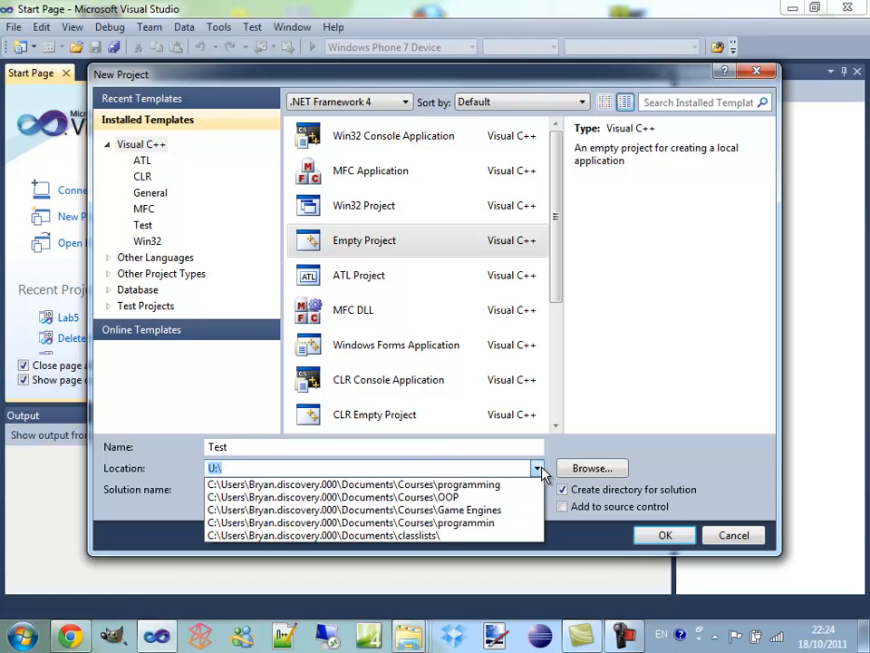
pyautogui.click(458, 485)
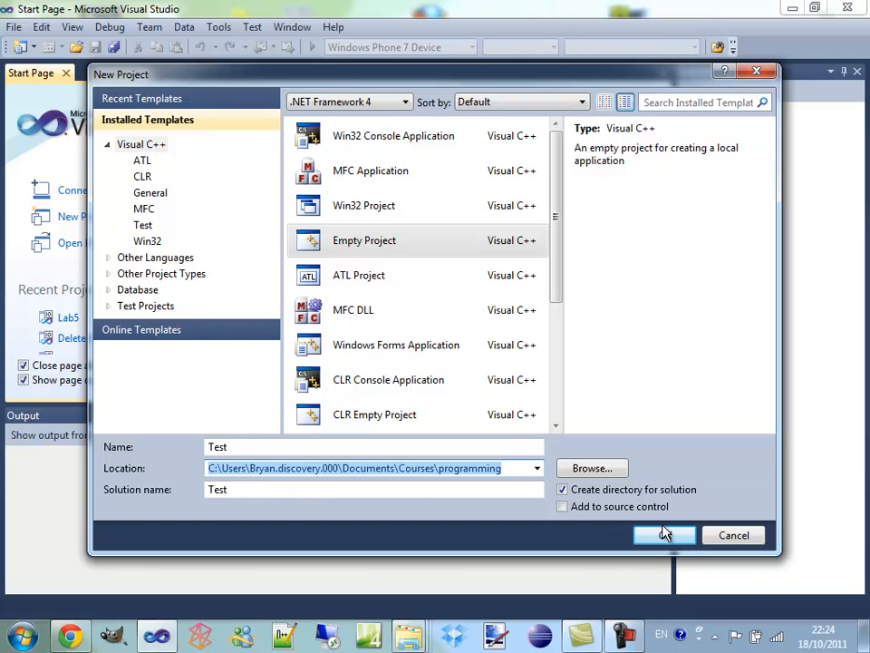
pyautogui.click(346, 447)
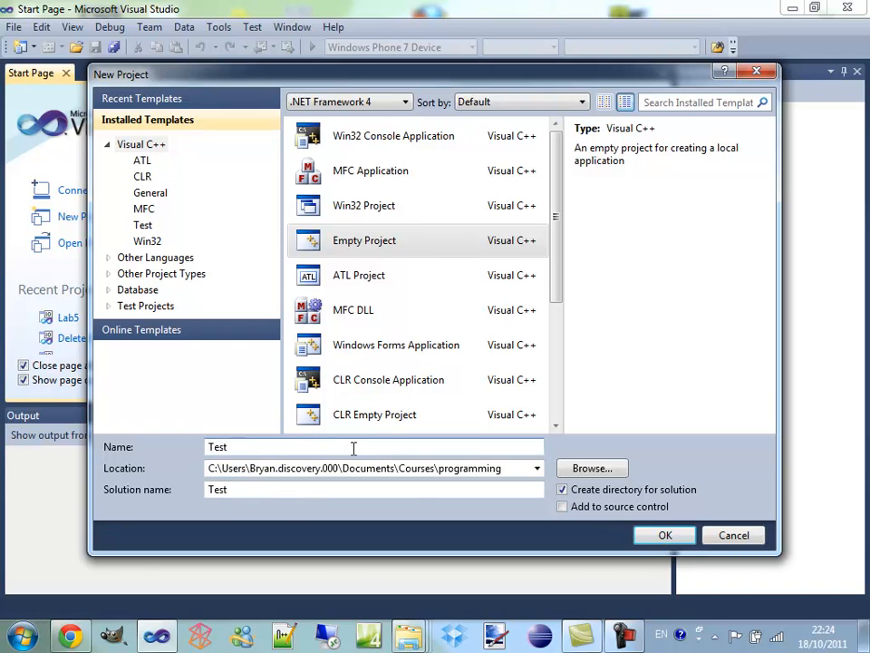
pyautogui.press('BackSpace')
pyautogui.press('BackSpace')
pyautogui.press('BackSpace')
pyautogui.press('BackSpace')
pyautogui.write('DeleteMe')
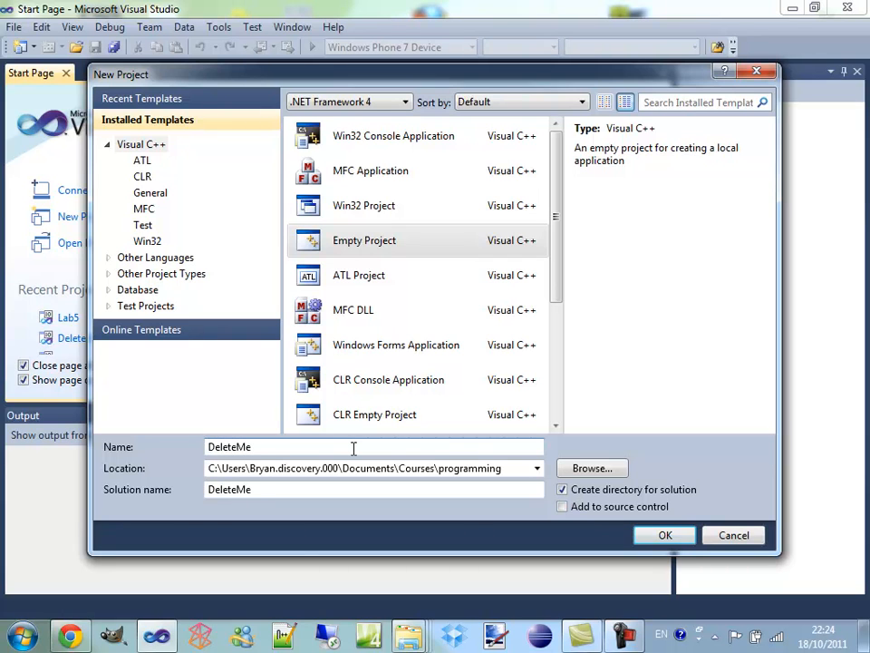
pyautogui.write('Test')
pyautogui.click(665, 535)
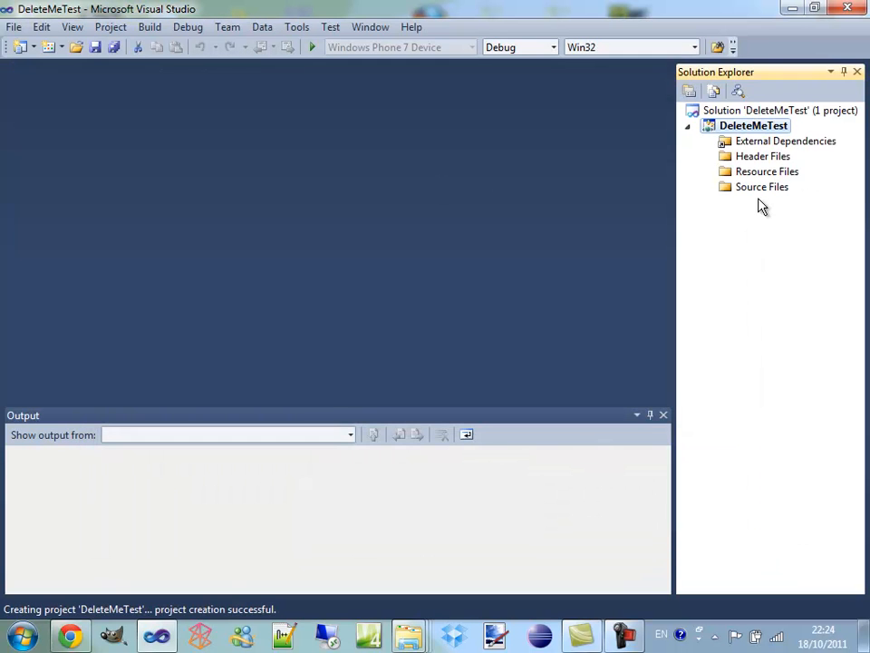
# Open the DeleteMeTest project's properties and show its VC++ Directories settings
pyautogui.click(752, 186)
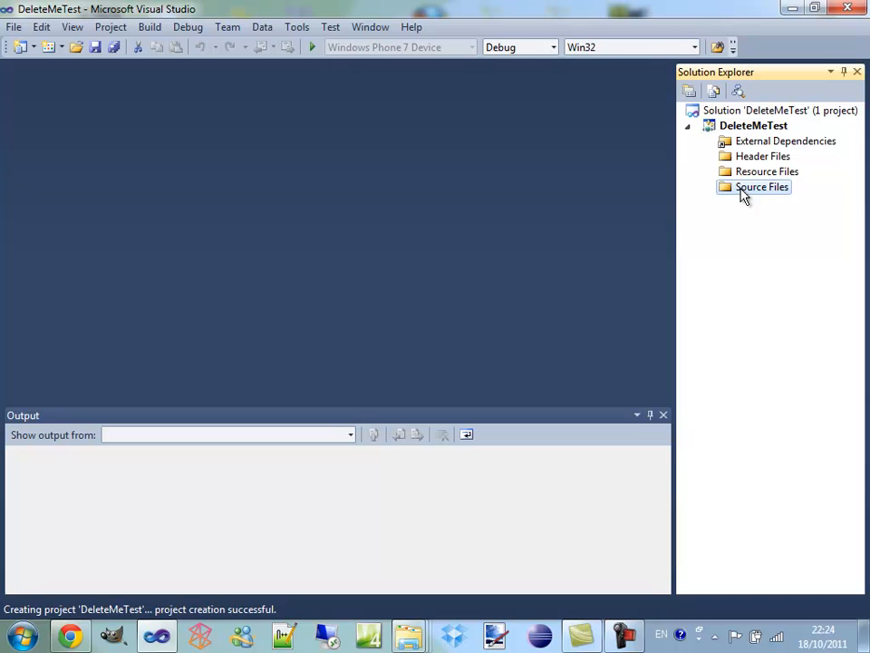
pyautogui.click(748, 130)
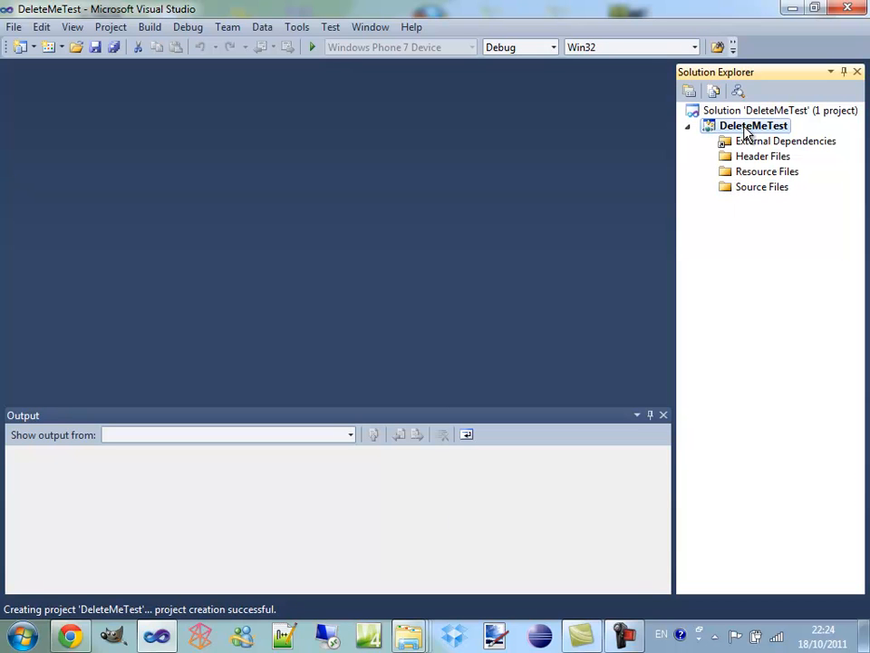
pyautogui.rightClick(745, 131)
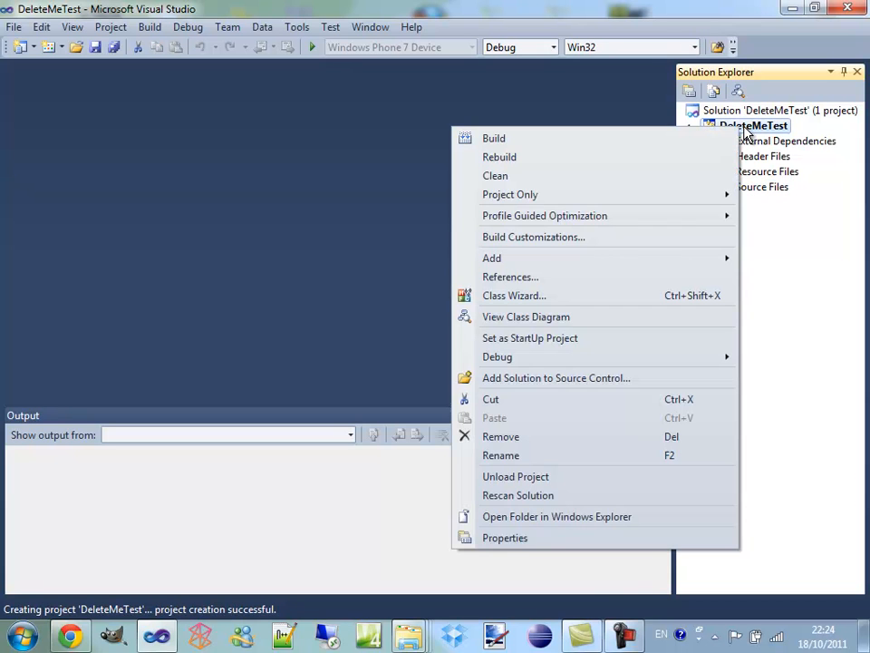
pyautogui.click(563, 540)
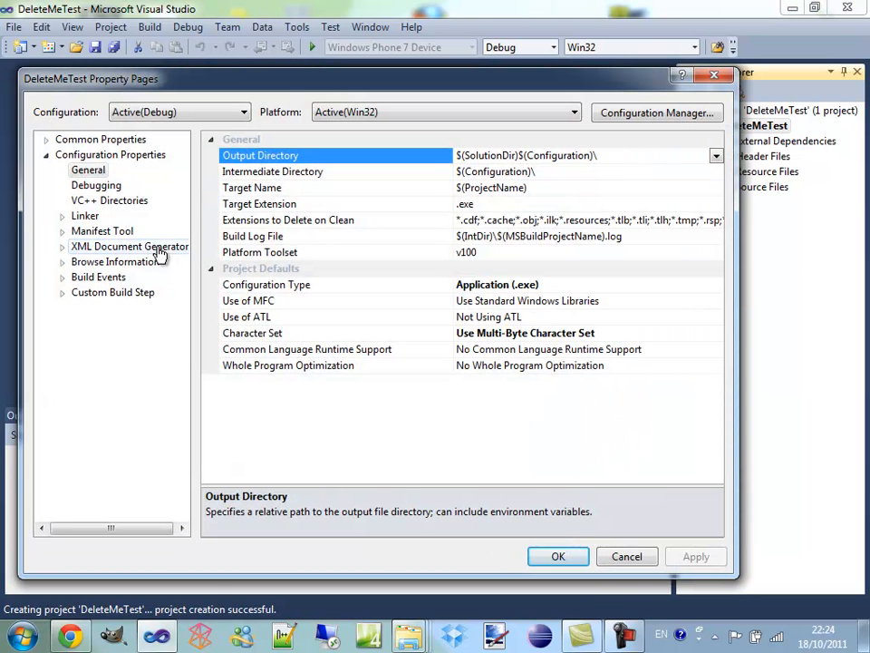
pyautogui.click(113, 202)
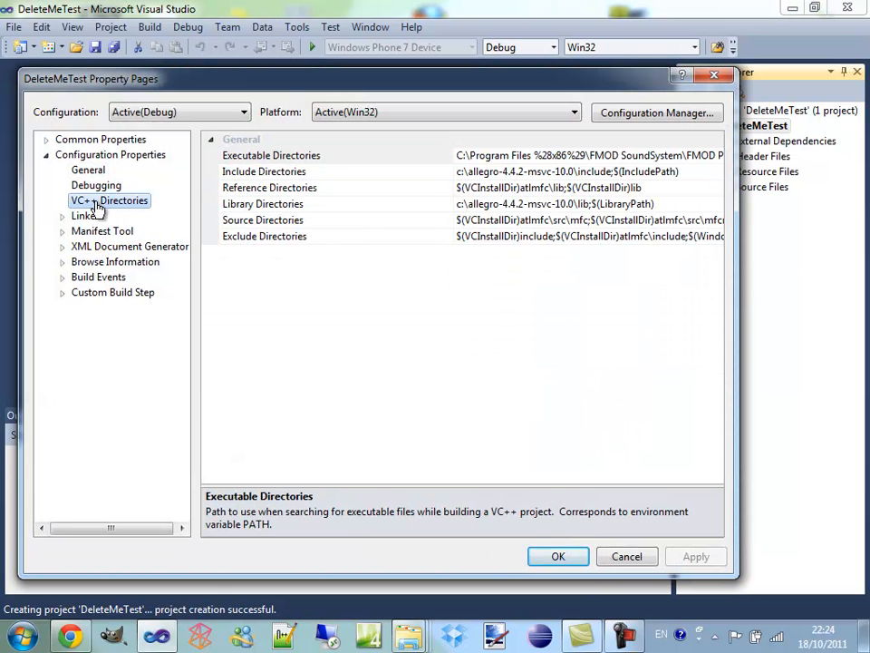
# Add m:\allegro-4.4.2-msvc-10.0\include to the project's Include Directories
pyautogui.click(486, 172)
pyautogui.click(716, 173)
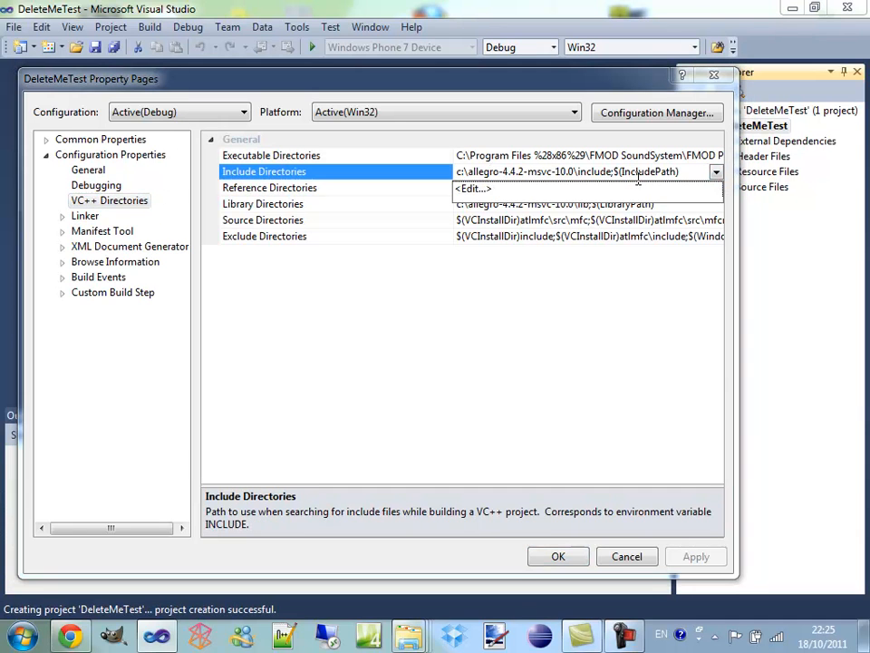
pyautogui.click(474, 189)
pyautogui.click(525, 196)
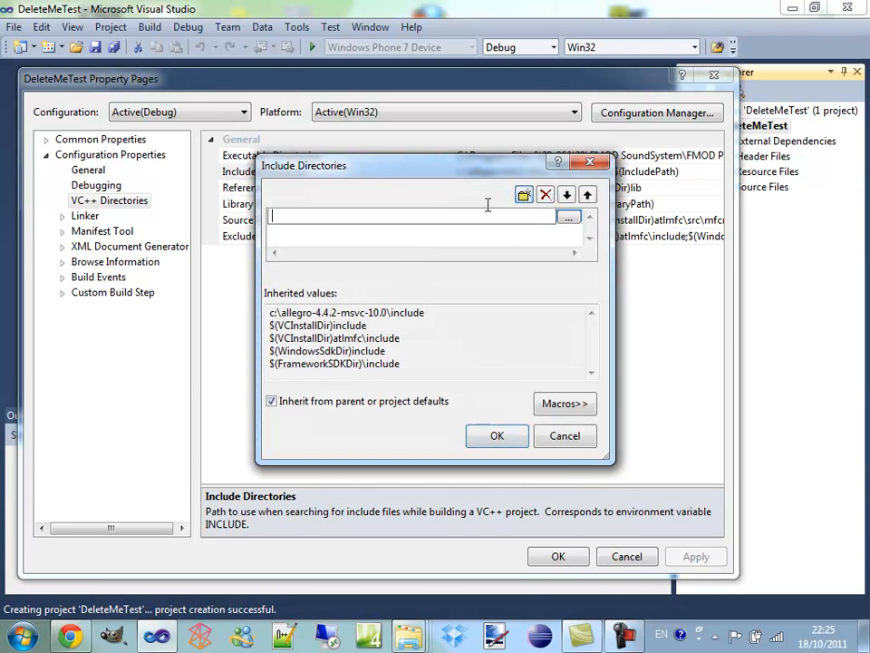
pyautogui.write('m')
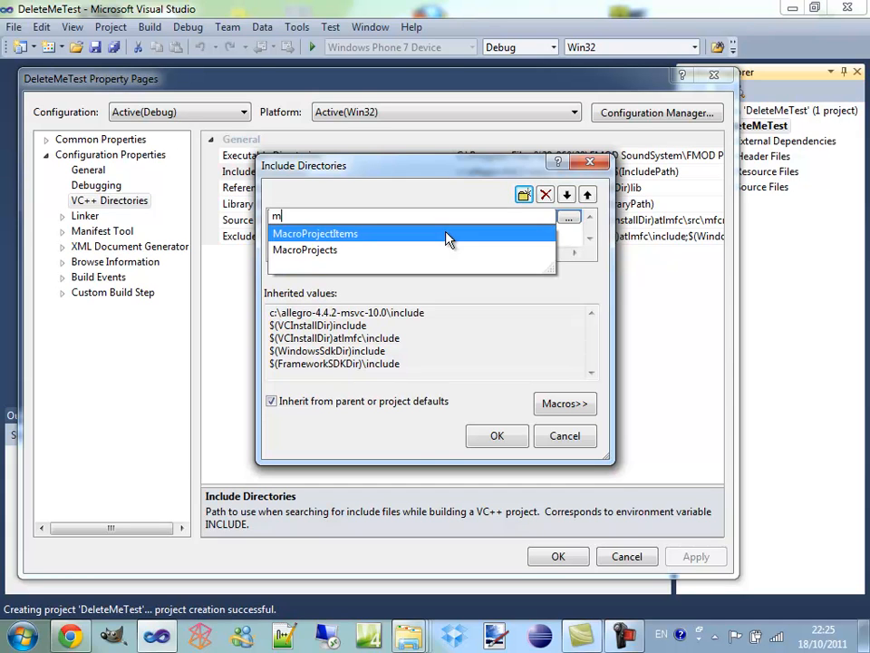
pyautogui.write(':')
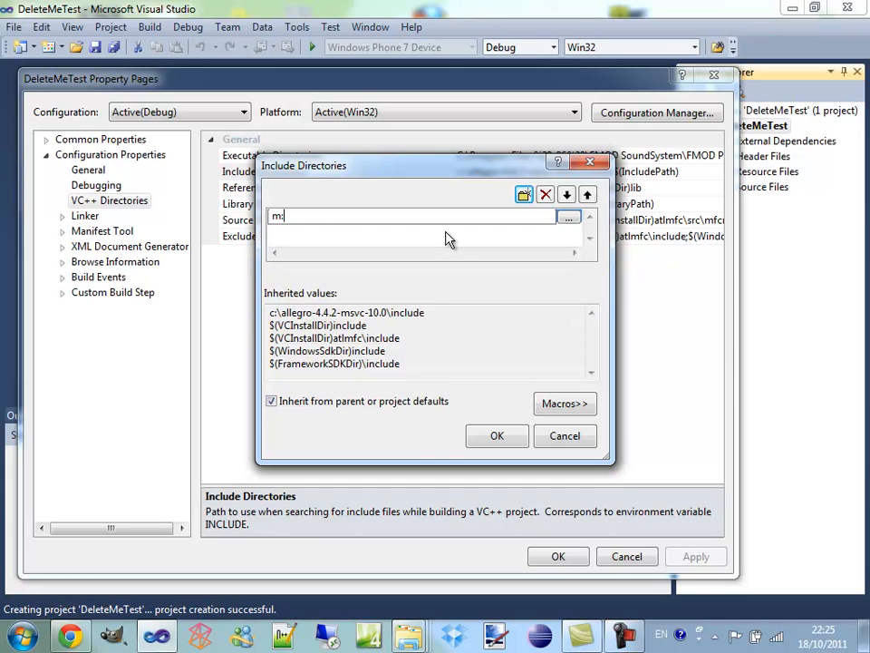
pyautogui.write('\\')
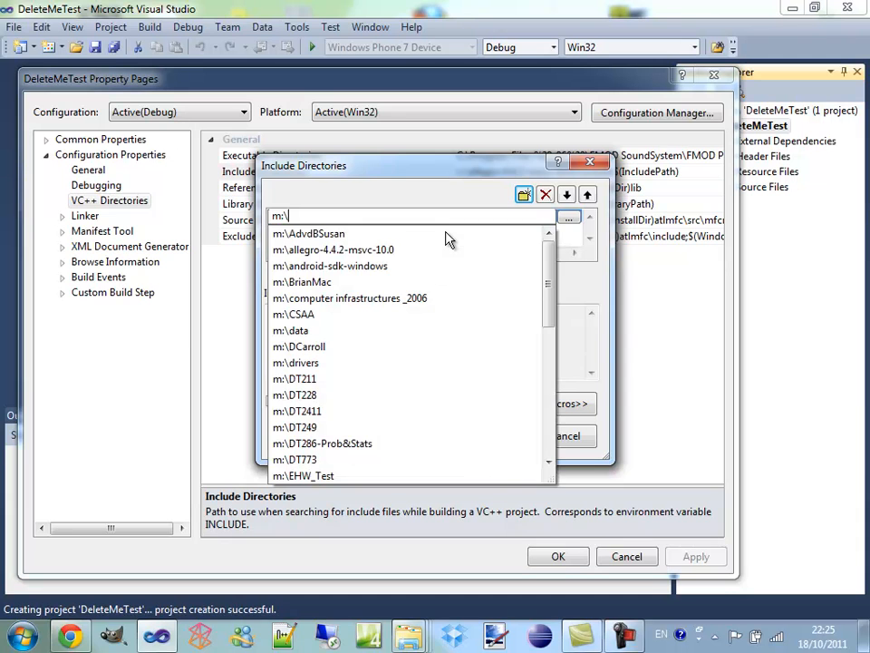
pyautogui.press('Down')
pyautogui.press('Down')
pyautogui.press('Return')
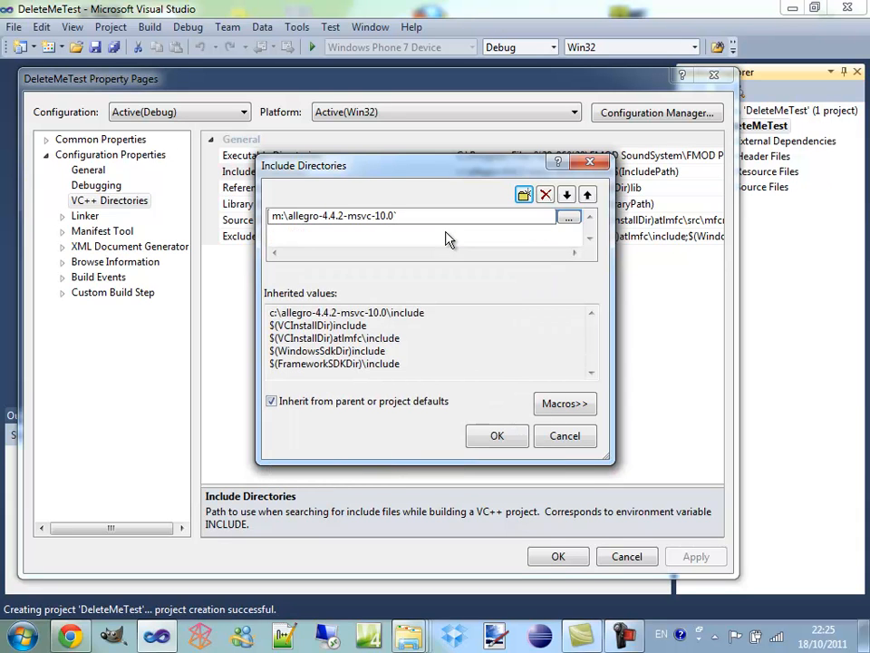
pyautogui.write('\\')
pyautogui.press('Down')
pyautogui.press('Down')
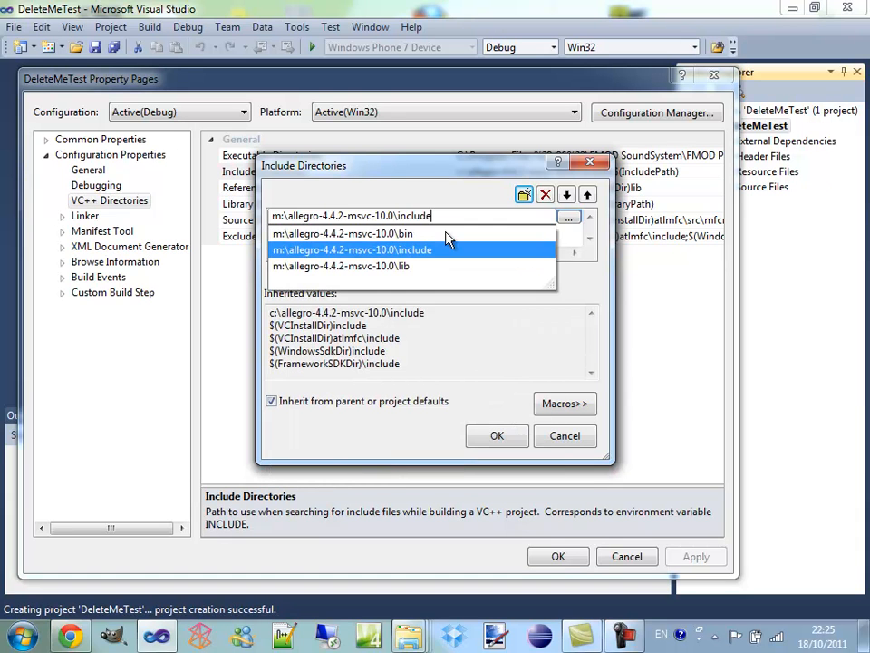
pyautogui.press('Return')
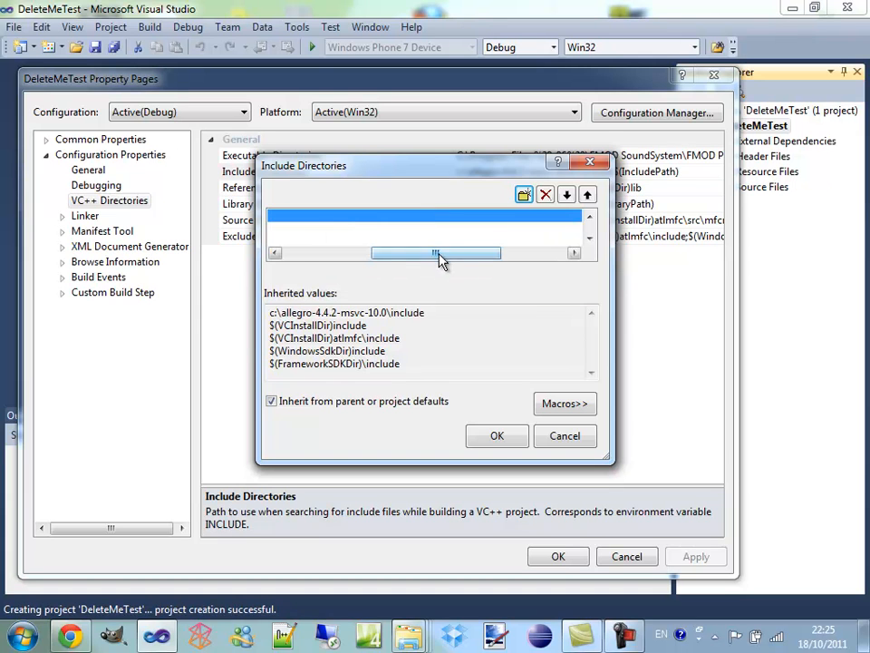
pyautogui.click(497, 436)
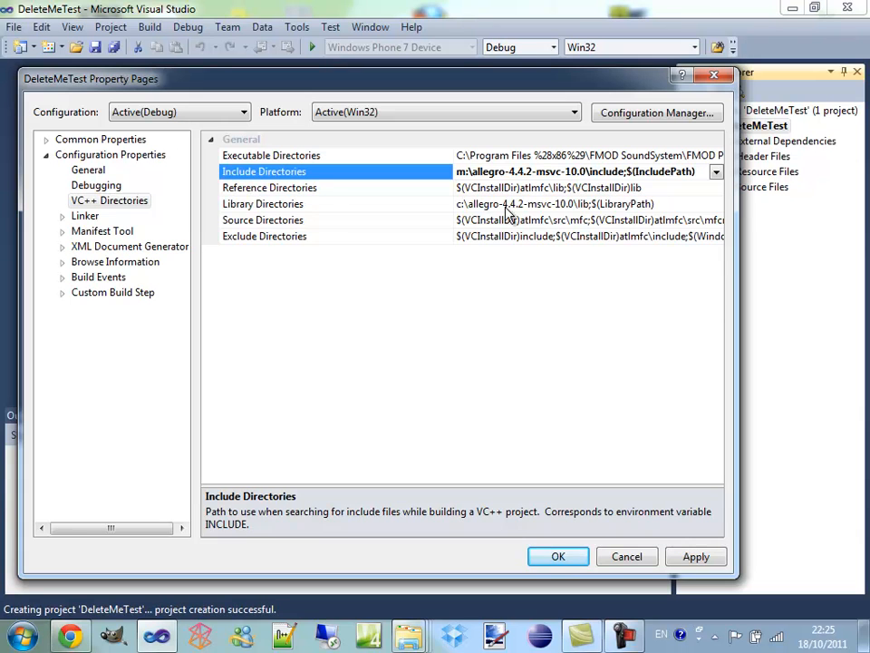
# Add m:\allegro-4.4.2-msvc-10.0\lib to the project's Library Directories
pyautogui.click(548, 204)
pyautogui.click(716, 205)
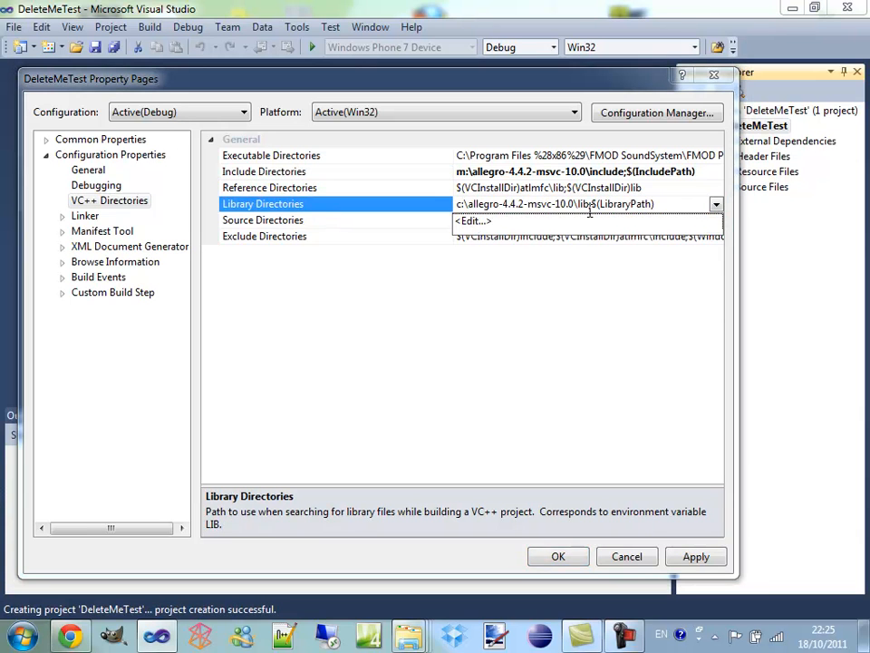
pyautogui.click(494, 225)
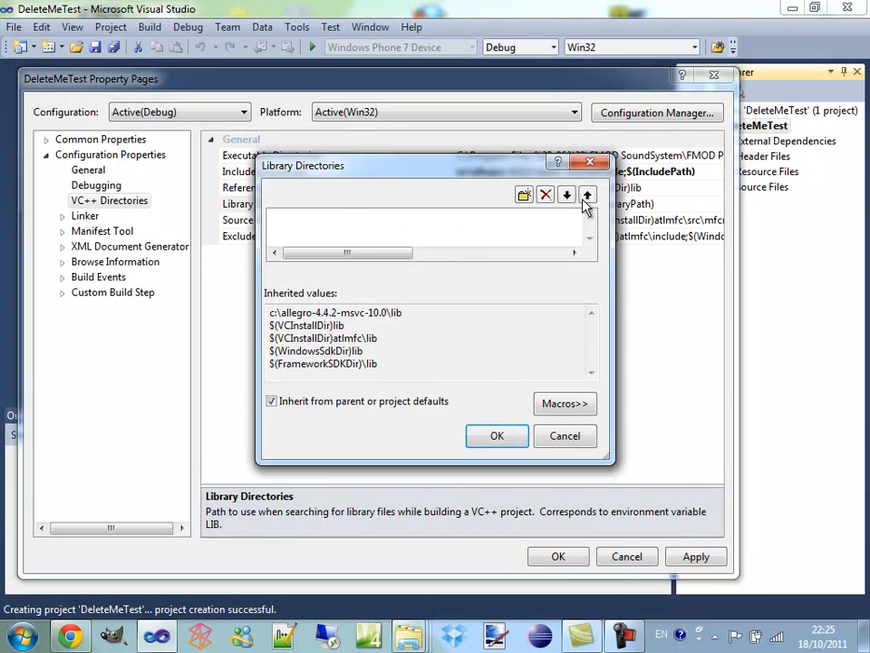
pyautogui.click(524, 195)
pyautogui.write('m:\\')
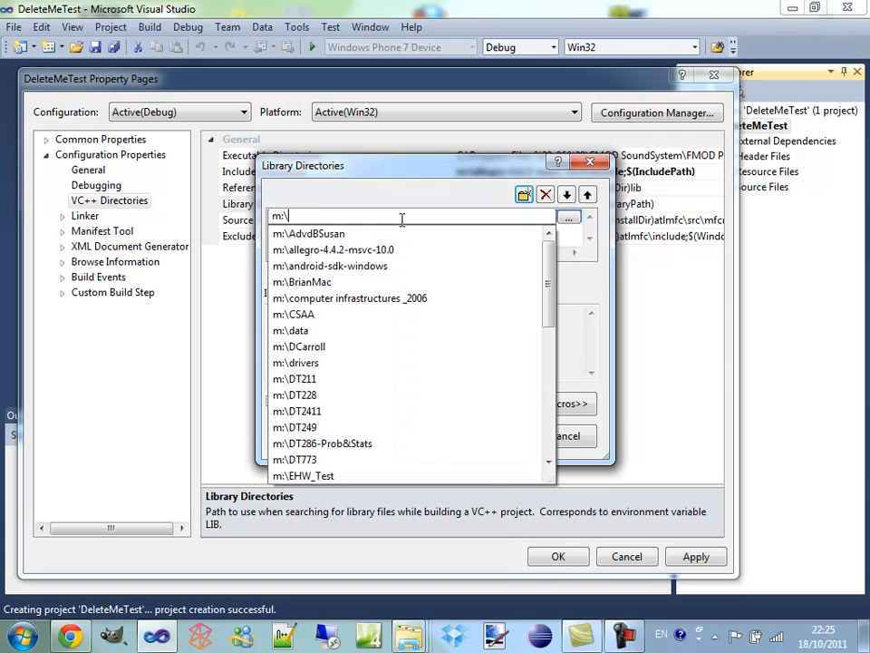
pyautogui.press('Down')
pyautogui.press('Down')
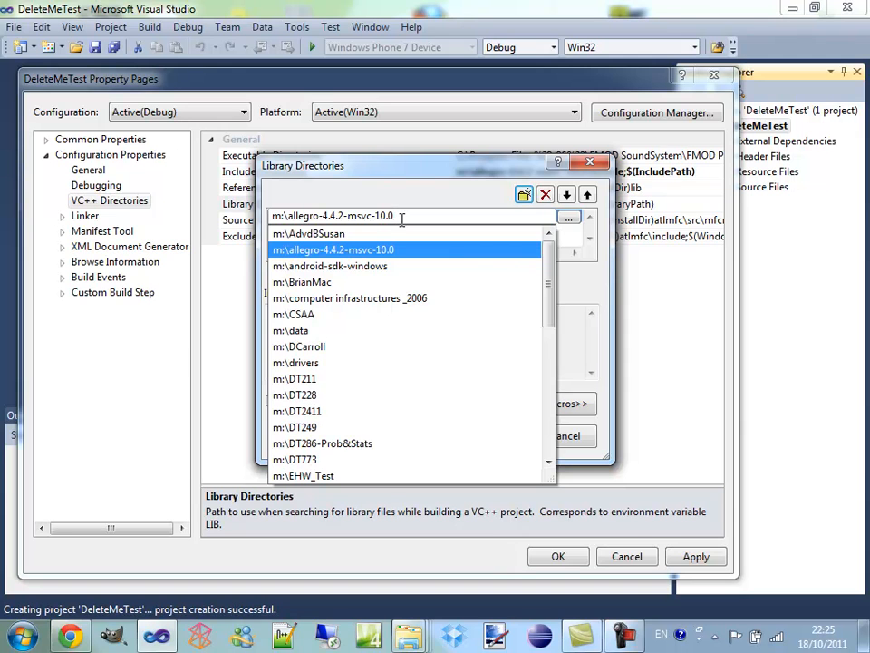
pyautogui.write('\\')
pyautogui.press('Down')
pyautogui.press('Down')
pyautogui.press('Down')
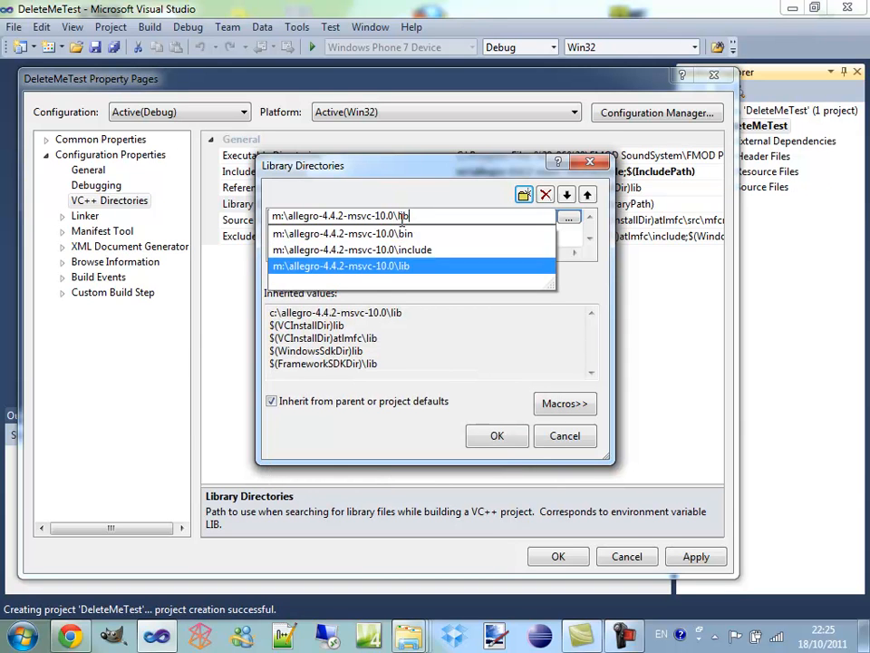
pyautogui.press('Return')
pyautogui.click(498, 436)
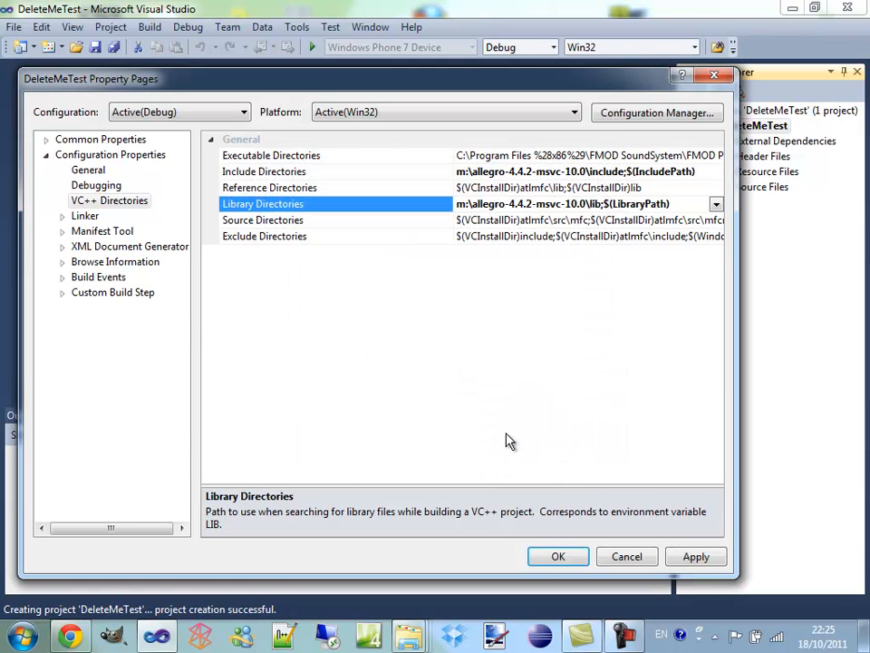
# Open the Additional Dependencies in the project's linker input settings for editing
pyautogui.click(66, 215)
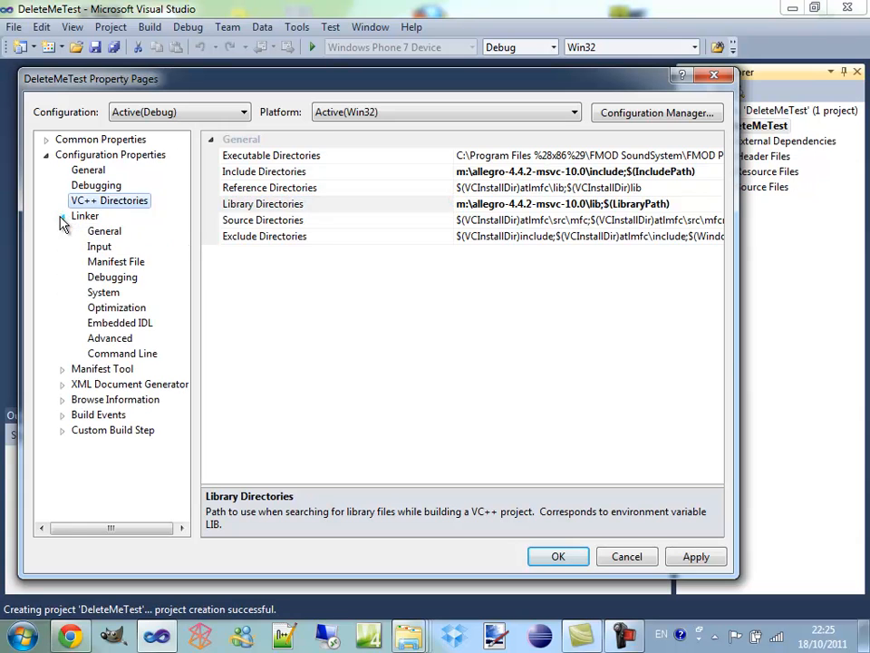
pyautogui.click(97, 247)
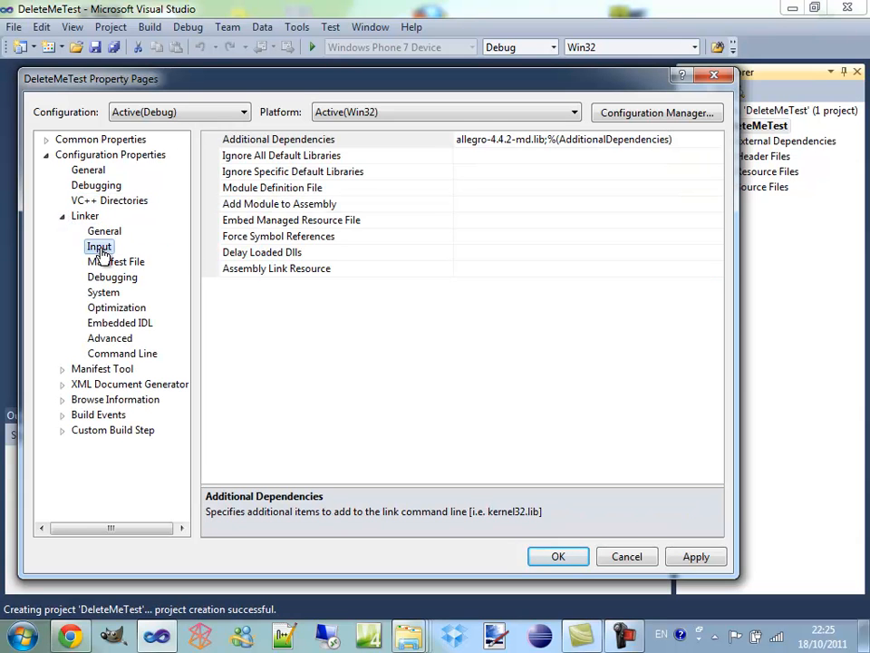
pyautogui.click(560, 140)
pyautogui.click(716, 141)
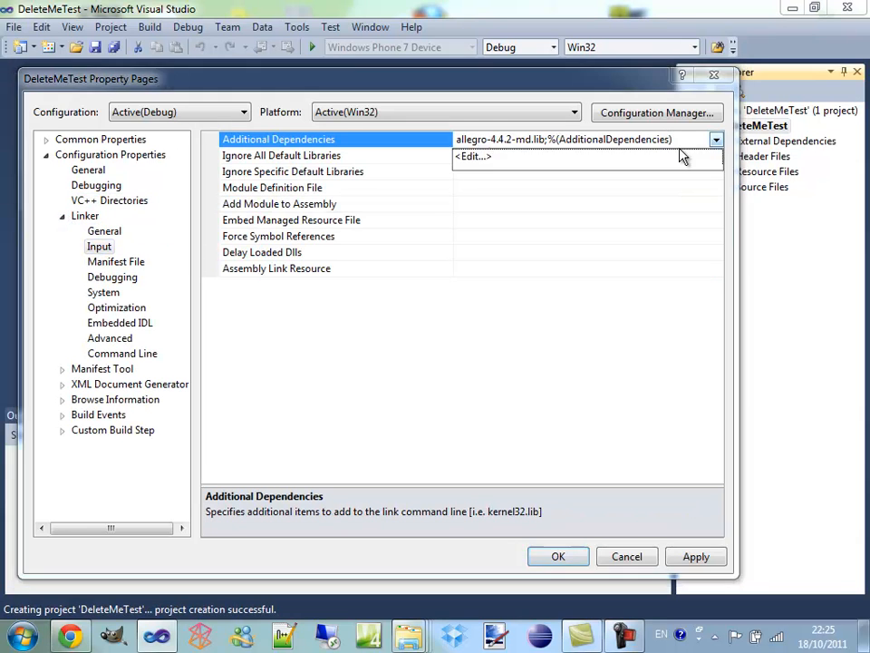
pyautogui.click(519, 159)
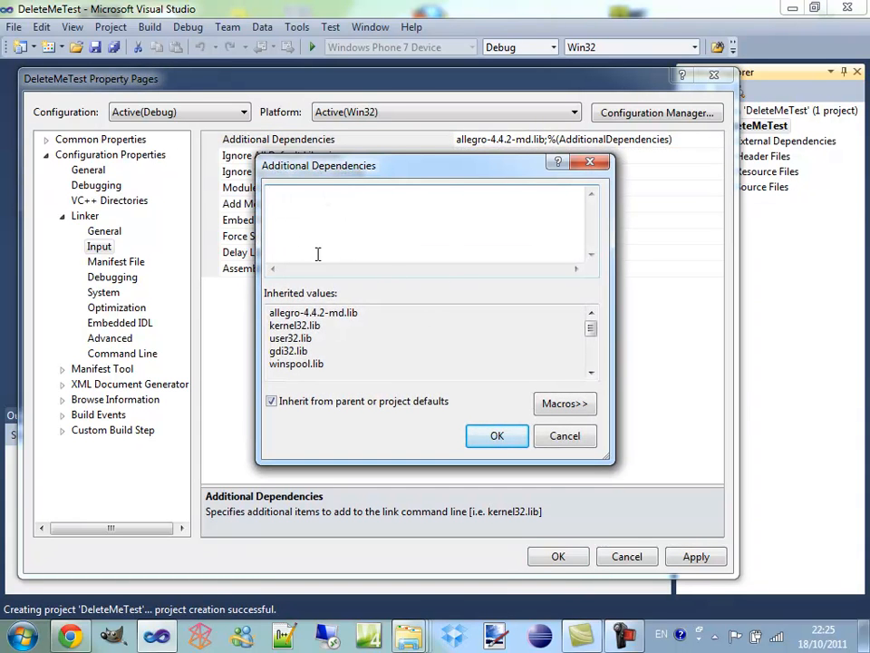
# Switch to the File Explorer window of the M: drive and select allegro-4.4.2-md.lib in the allegro-4.4.2-msvc-10.0\lib folder
pyautogui.click(408, 634)
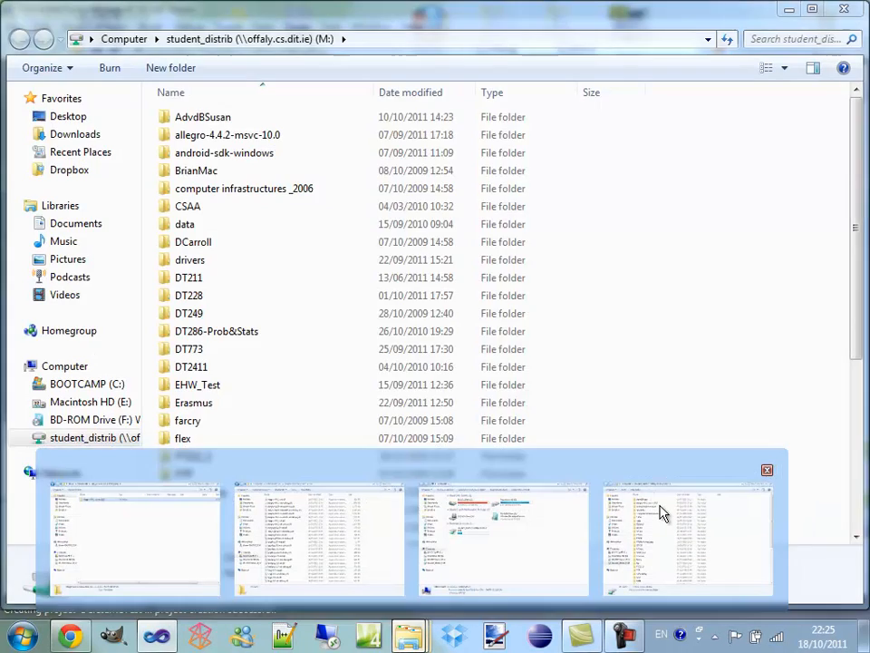
pyautogui.click(661, 512)
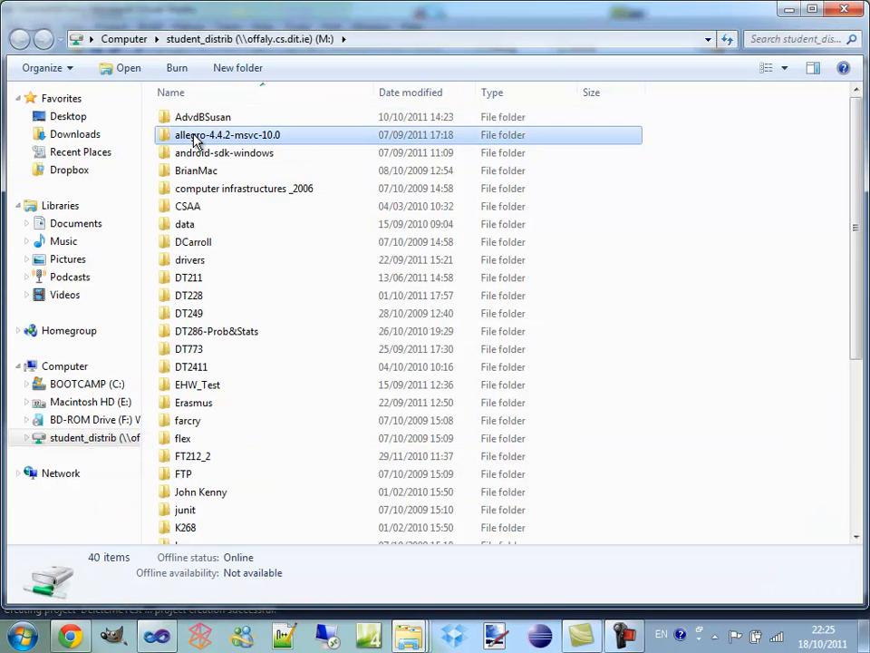
pyautogui.doubleClick(193, 141)
pyautogui.click(184, 158)
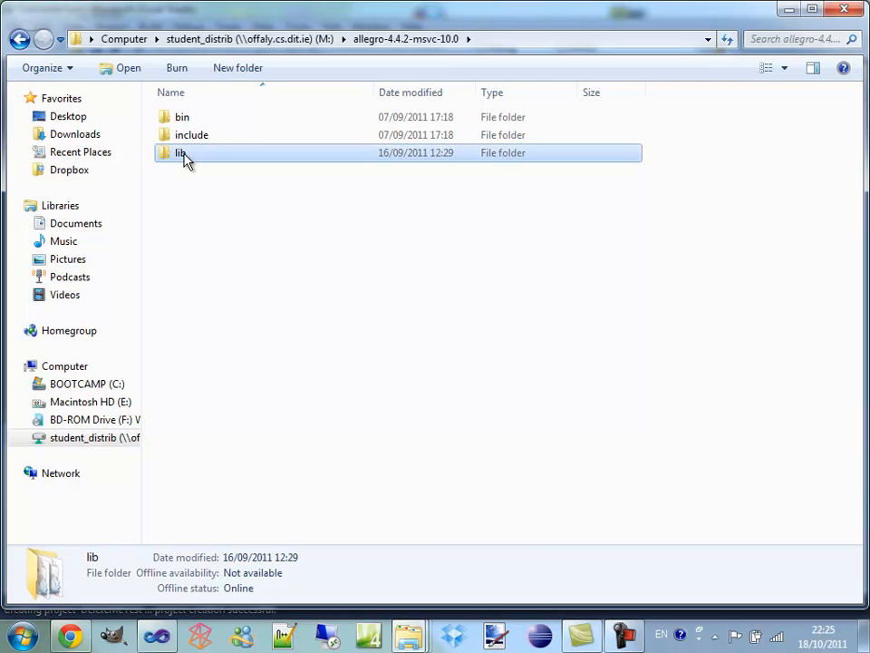
pyautogui.doubleClick(184, 159)
pyautogui.click(241, 138)
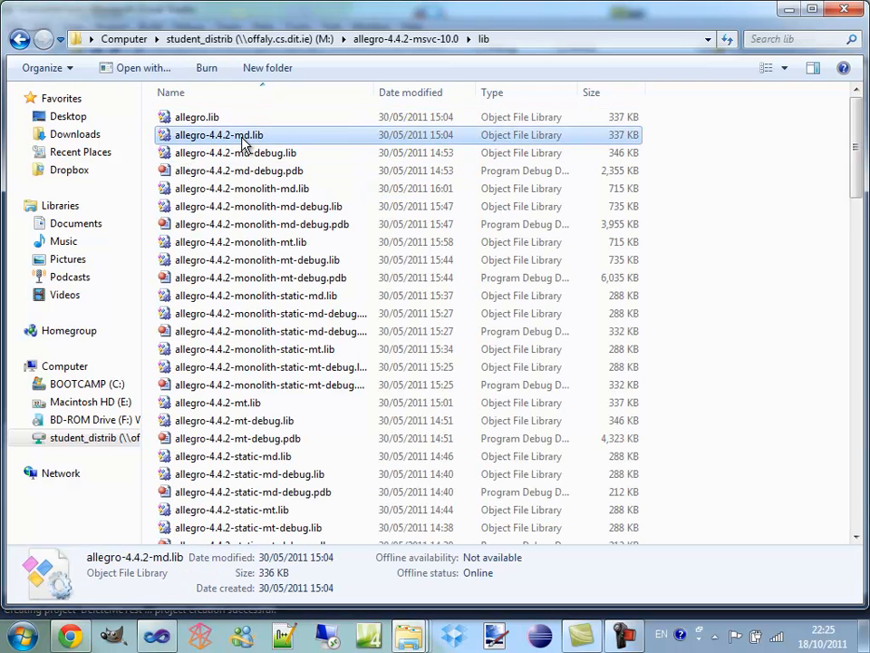
# Copy the full file name allegro-4.4.2-md.lib, including its extension, without renaming the file
pyautogui.click(193, 140)
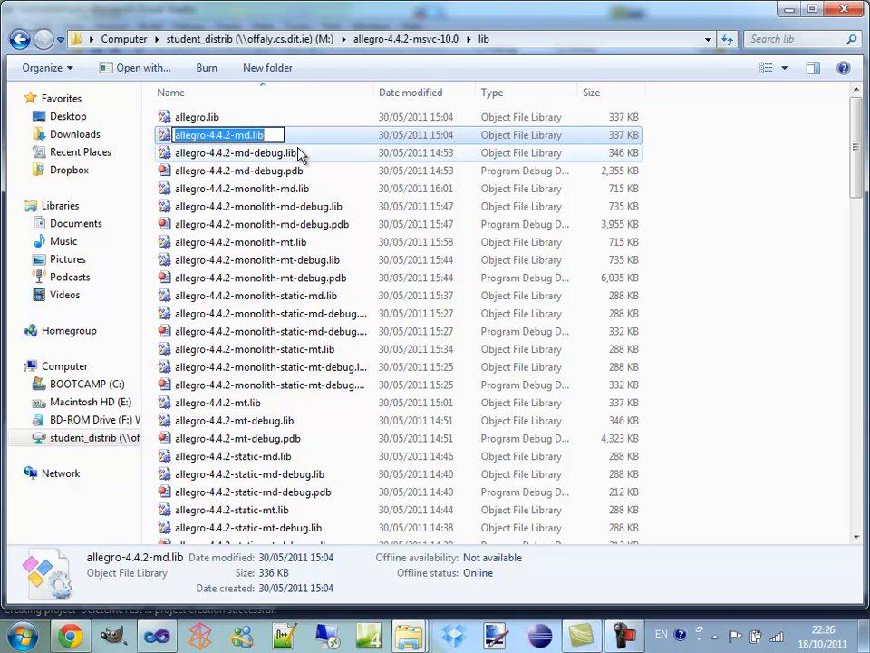
pyautogui.press('super+plus')
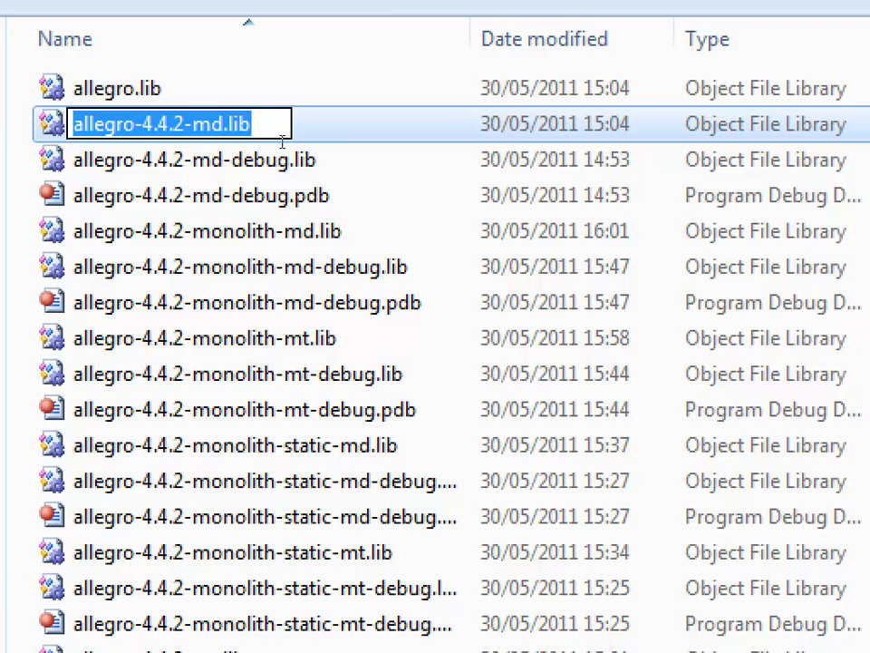
pyautogui.press('super')
pyautogui.press('Escape')
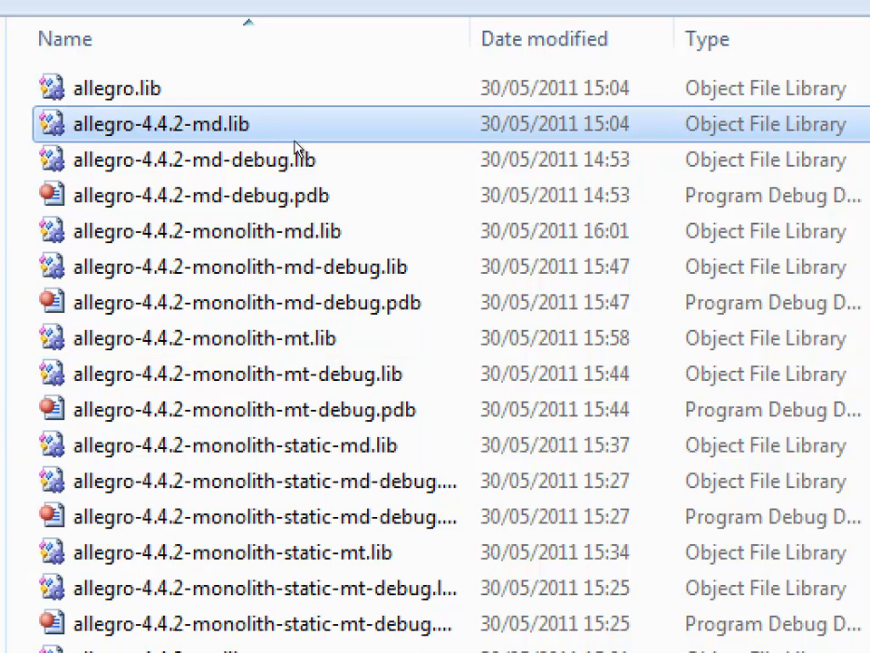
pyautogui.press('F2')
pyautogui.press('Escape')
pyautogui.press('F2')
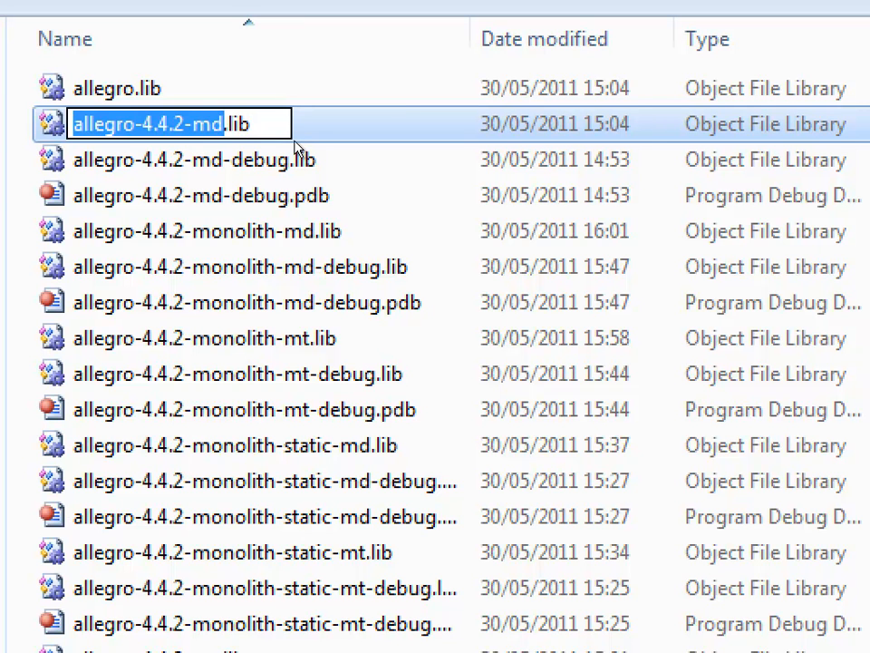
pyautogui.hotkey('shift', 'Right')
pyautogui.hotkey('shift', 'Right')
pyautogui.hotkey('shift', 'Right')
pyautogui.hotkey('shift', 'Right')
pyautogui.hotkey('ctrl', 'c')
pyautogui.press('Escape')
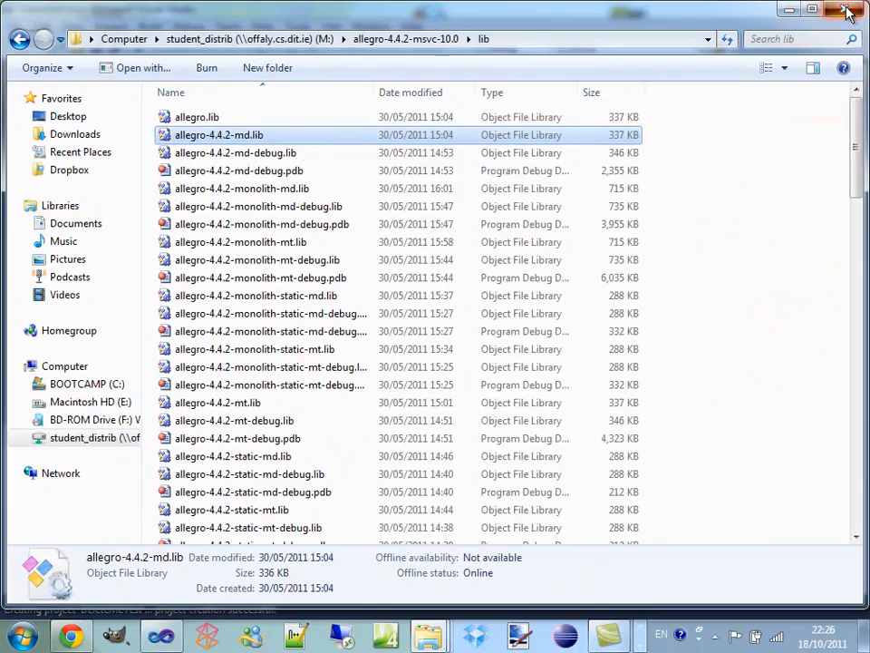
# Close the File Explorer window, paste allegro-4.4.2-md.lib into Visual Studio's additional dependencies and accept the project properties
pyautogui.click(848, 11)
pyautogui.hotkey('ctrl', 'v')
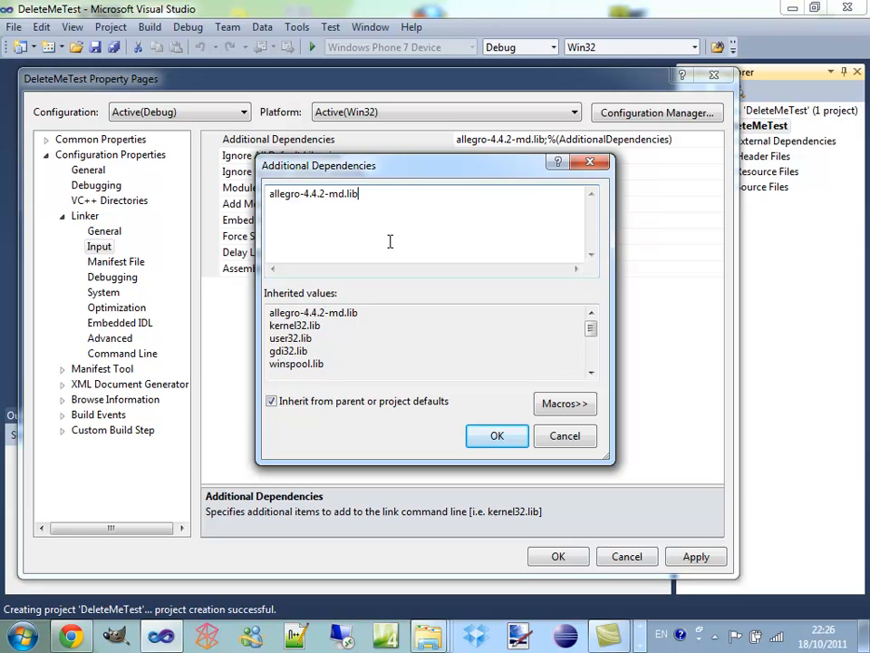
pyautogui.click(514, 444)
pyautogui.click(568, 560)
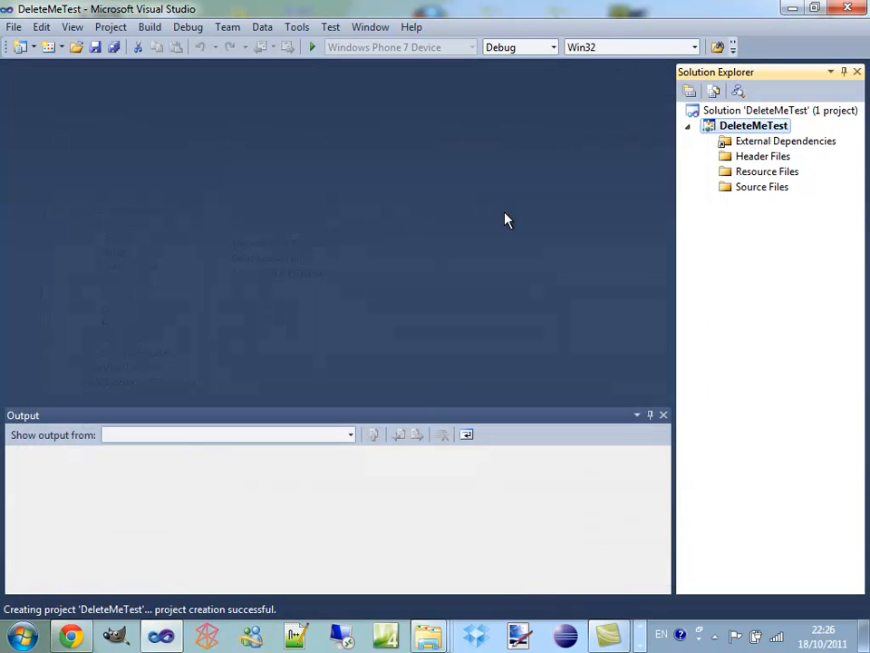
# Add a new C++ file (.cpp) named DeleteMe to the project's Source Files
pyautogui.click(767, 192)
pyautogui.rightClick(767, 192)
pyautogui.moveTo(676, 202)
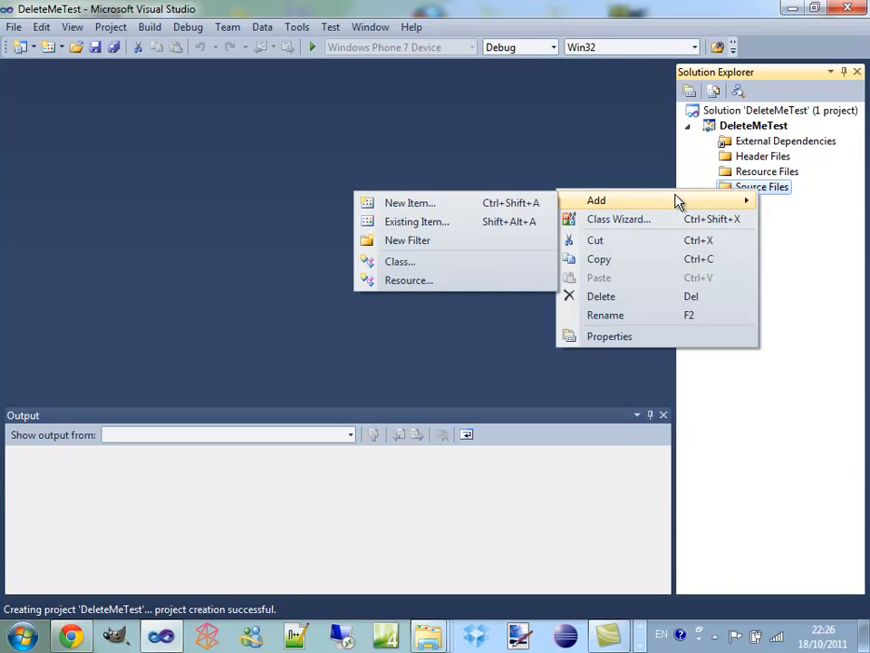
pyautogui.click(532, 201)
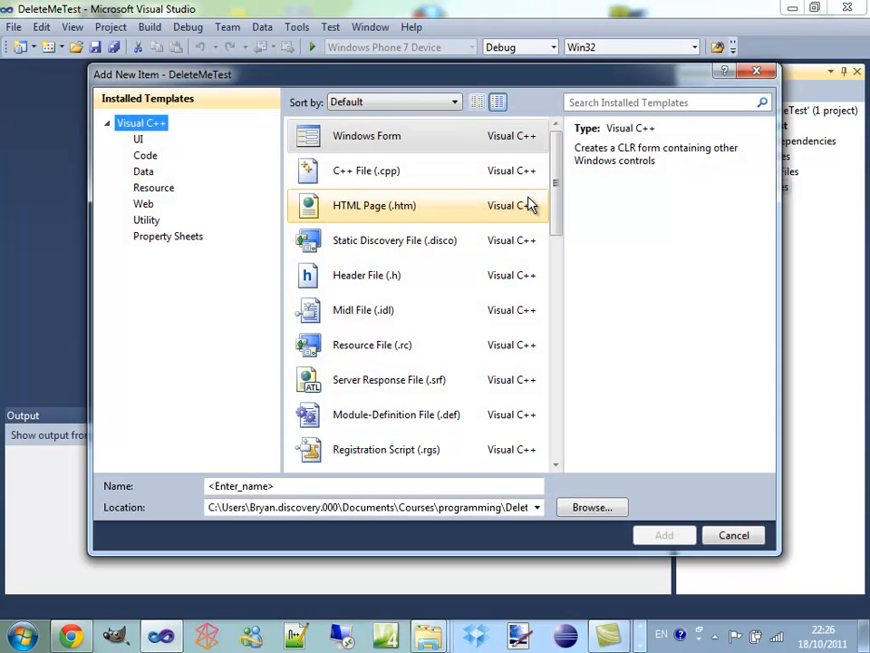
pyautogui.click(300, 172)
pyautogui.click(309, 487)
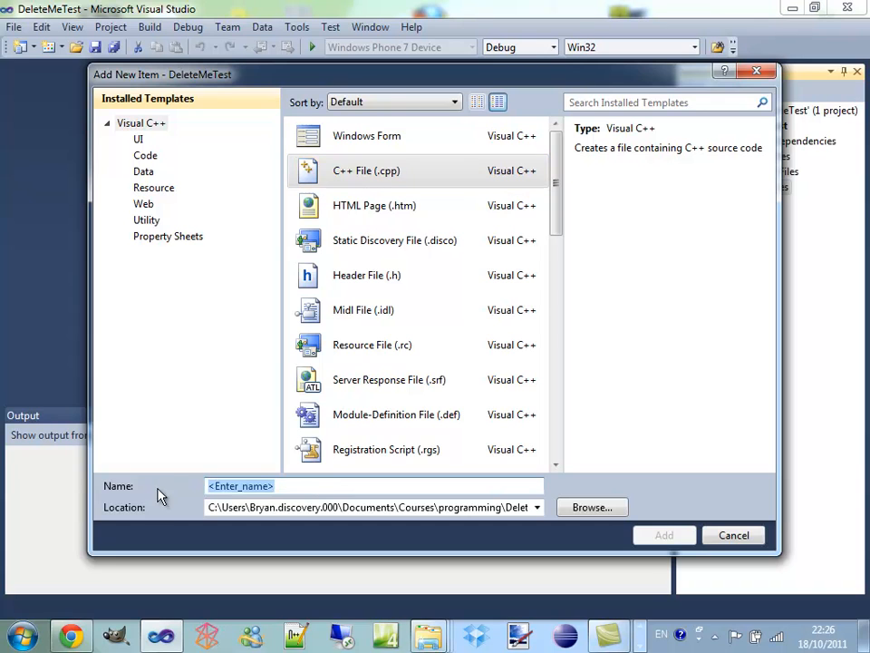
pyautogui.write('Del')
pyautogui.press('BackSpace')
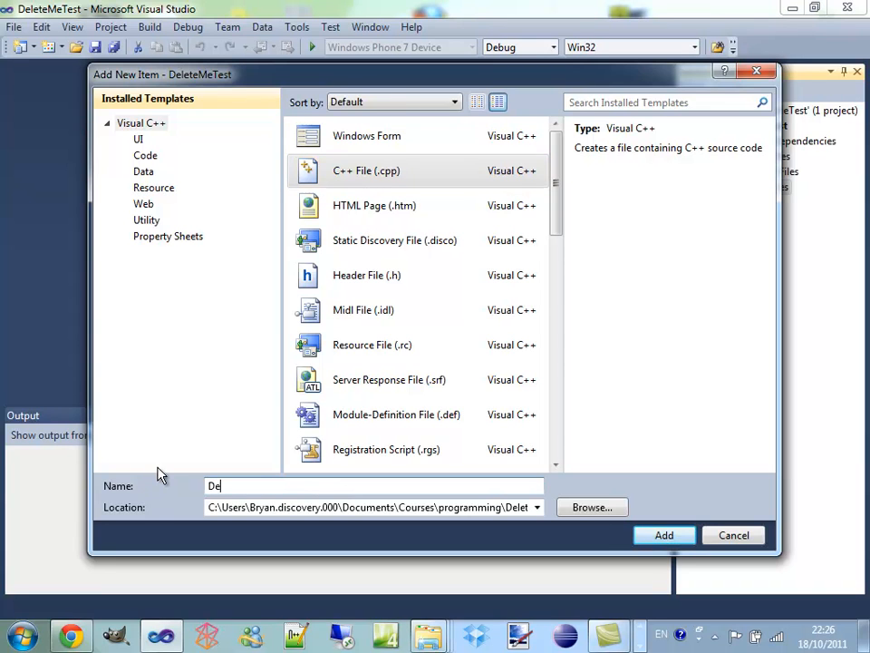
pyautogui.write('leteMe')
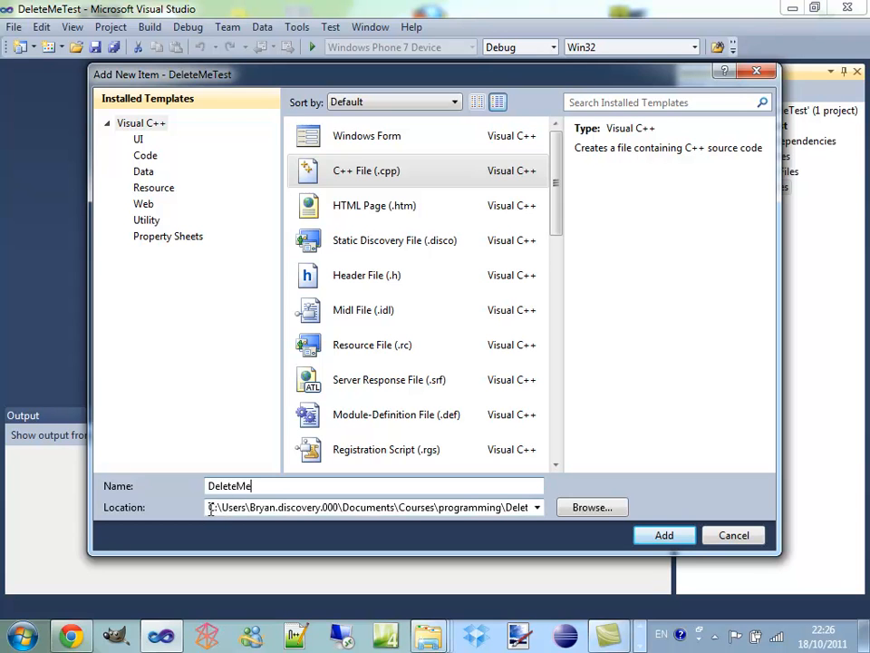
pyautogui.click(665, 535)
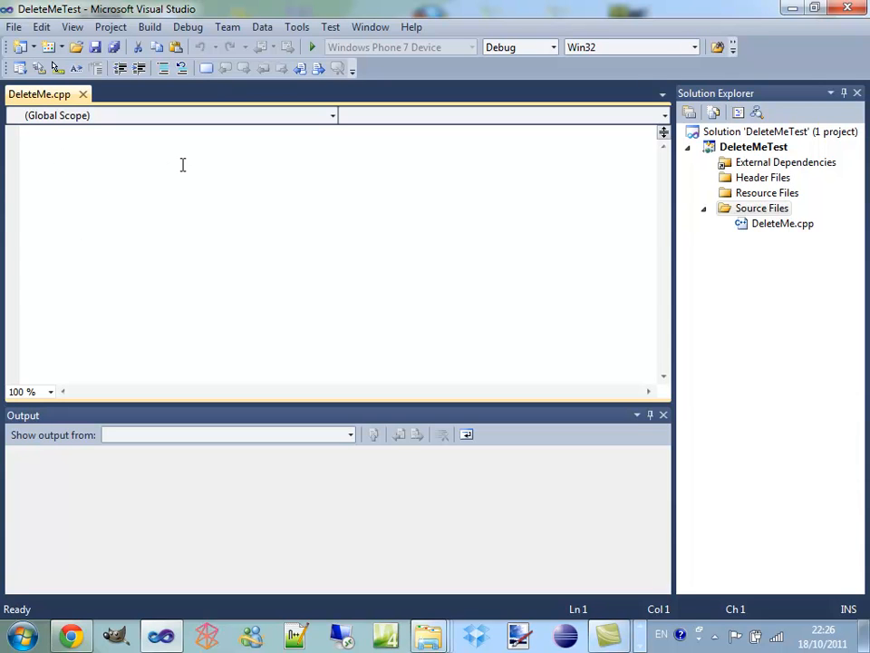
# Write the directive #include<allegro.h> on the first line of DeleteMe.cpp
pyautogui.write('#include')
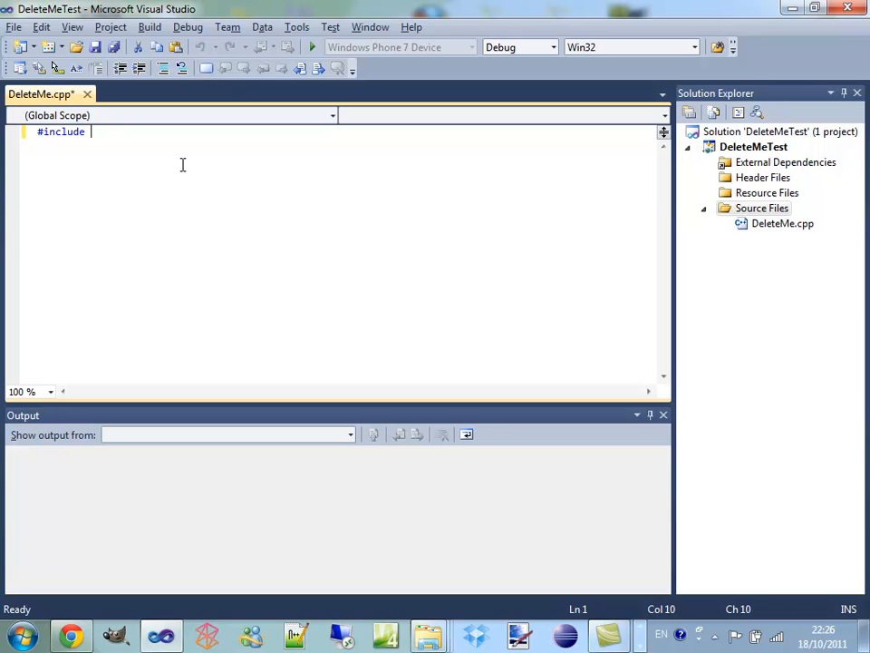
pyautogui.press('BackSpace')
pyautogui.write('<all')
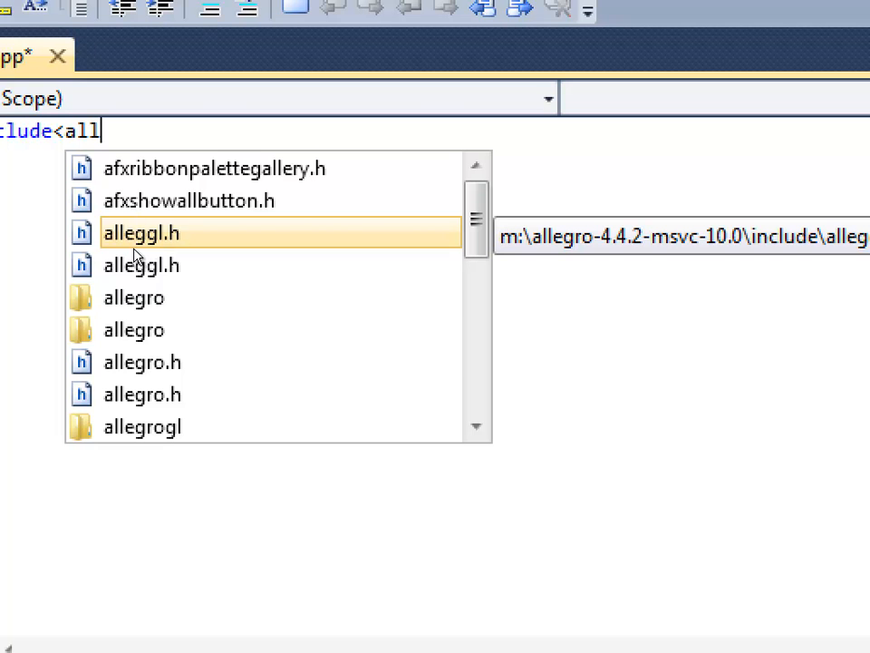
pyautogui.press('Down')
pyautogui.press('Down')
pyautogui.press('Down')
pyautogui.press('Down')
pyautogui.press('Return')
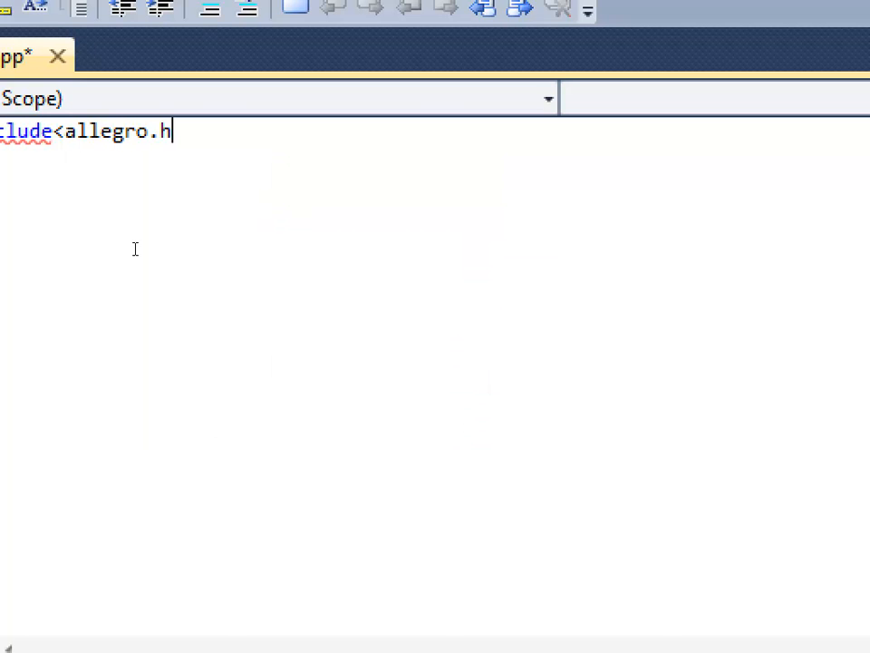
pyautogui.write('>')
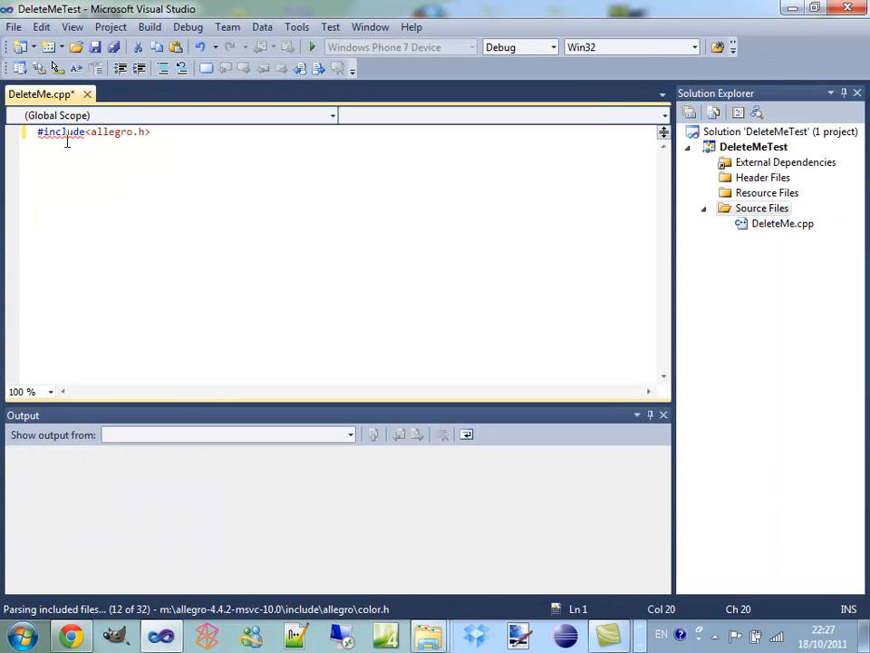
# Add an empty void main() function with its braces below the include directive in DeleteMe.cpp and build the project
pyautogui.press('Return')
pyautogui.press('Return')
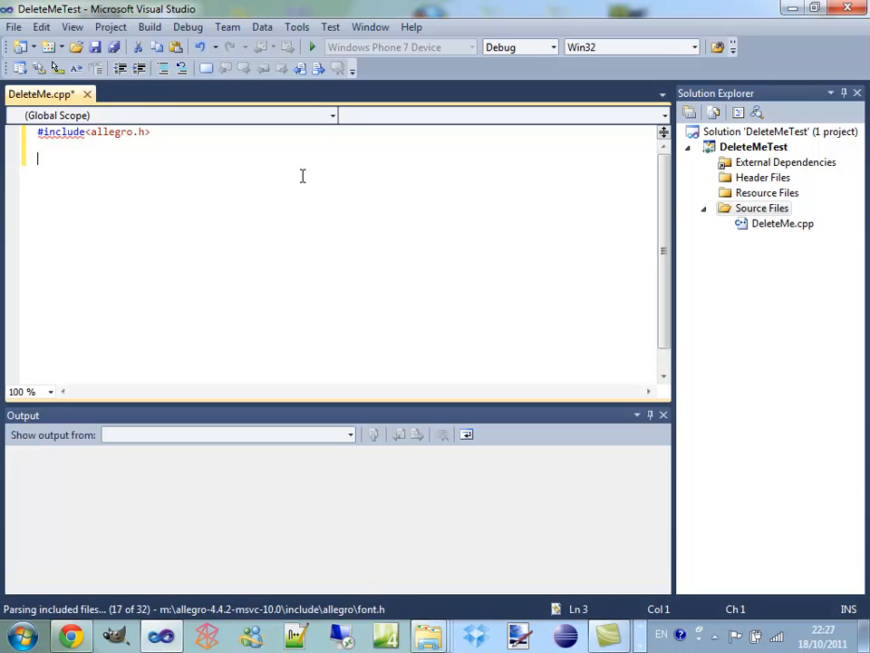
pyautogui.write('void')
pyautogui.press('BackSpace')
pyautogui.press('BackSpace')
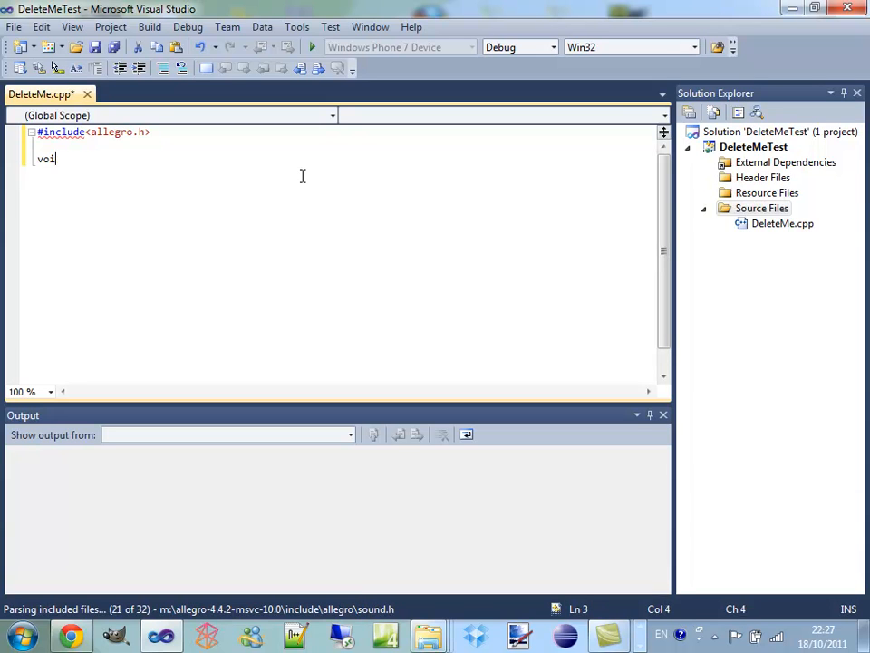
pyautogui.write('id main')
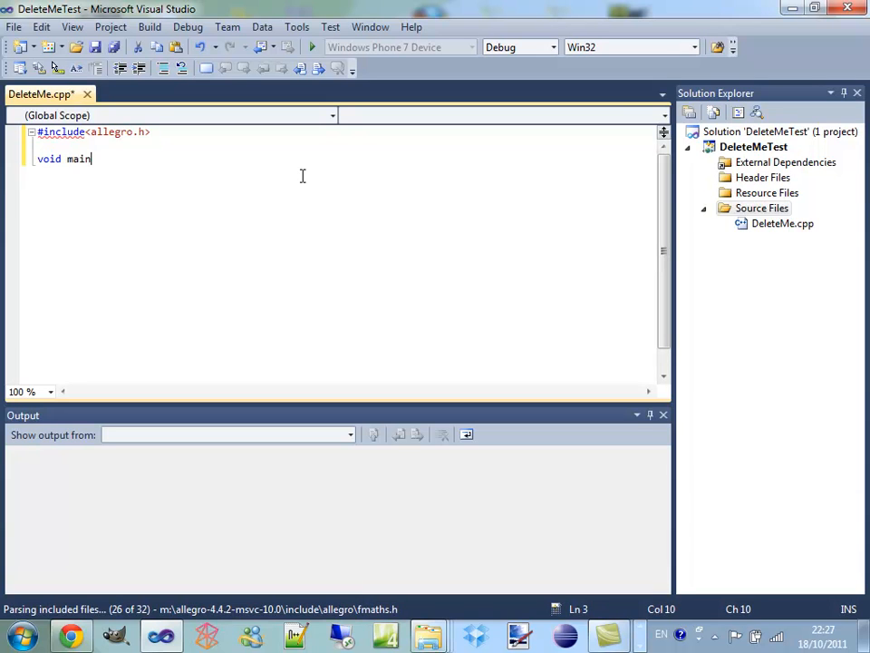
pyautogui.write('()')
pyautogui.press('Return')
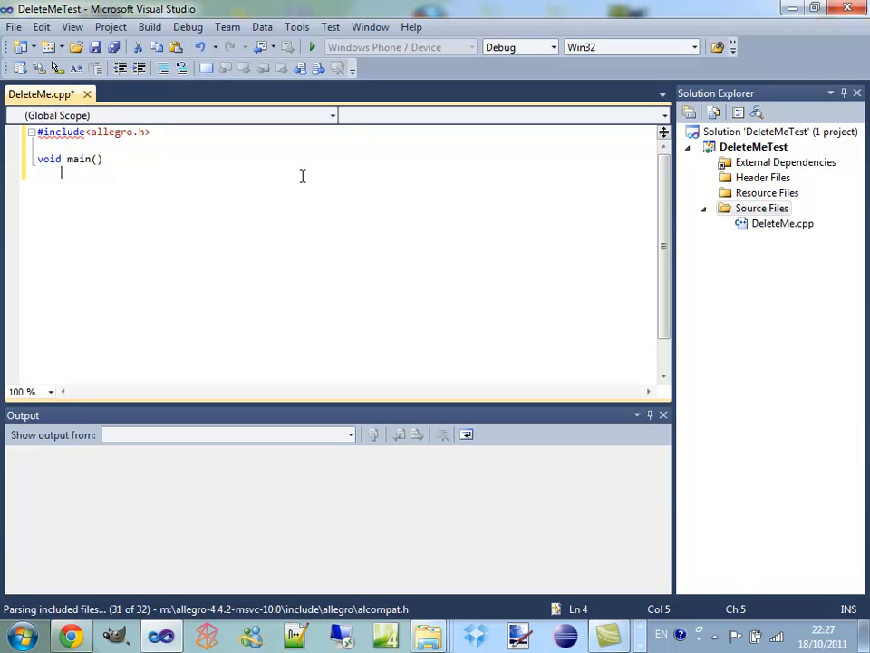
pyautogui.write('{')
pyautogui.press('Return')
pyautogui.write('}')
pyautogui.press('Return')
pyautogui.press('Return')
pyautogui.press('F5')
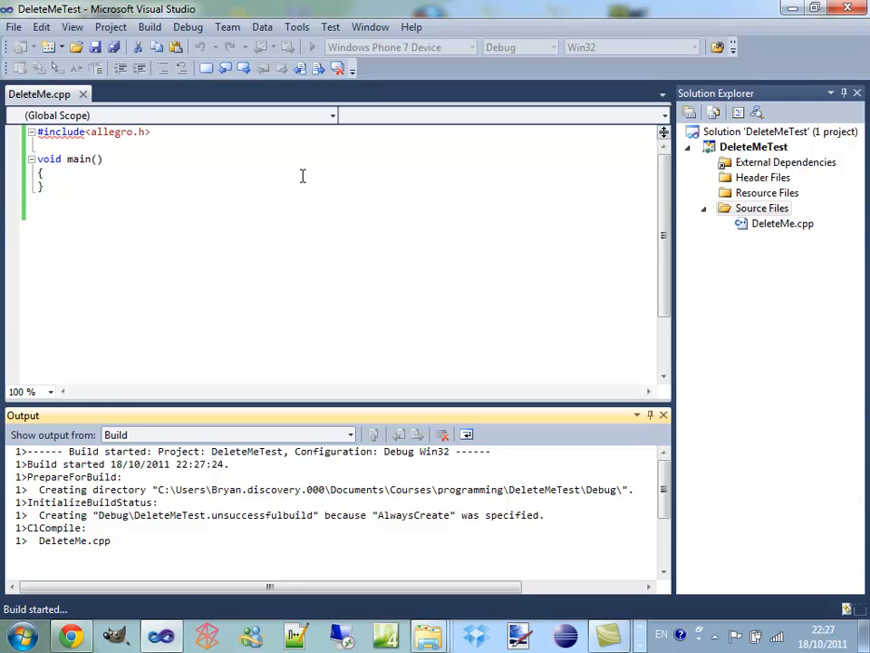
pyautogui.moveTo(666, 171)
pyautogui.mouseDown()
pyautogui.moveTo(668, 214)
pyautogui.moveTo(666, 155)
pyautogui.mouseUp()
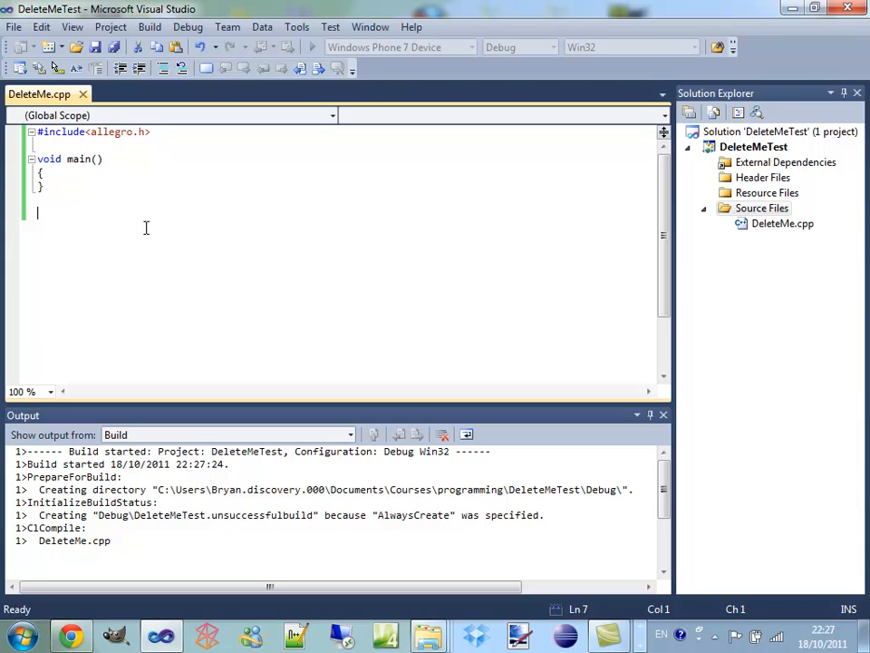
# Add the END_OF_MAIN() macro below the main function in DeleteMe.cpp and rebuild the project
pyautogui.write('EN')
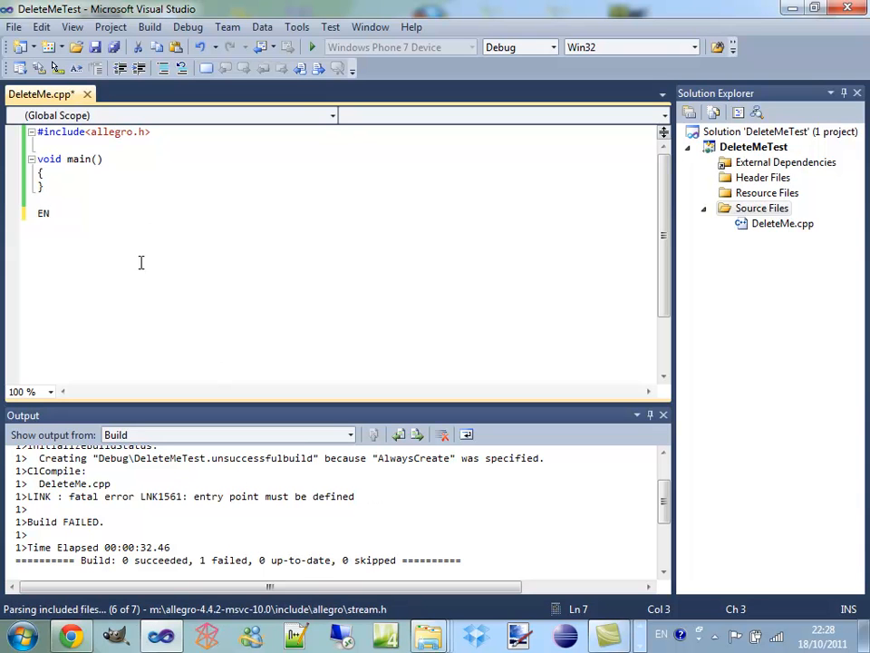
pyautogui.write('D_OF')
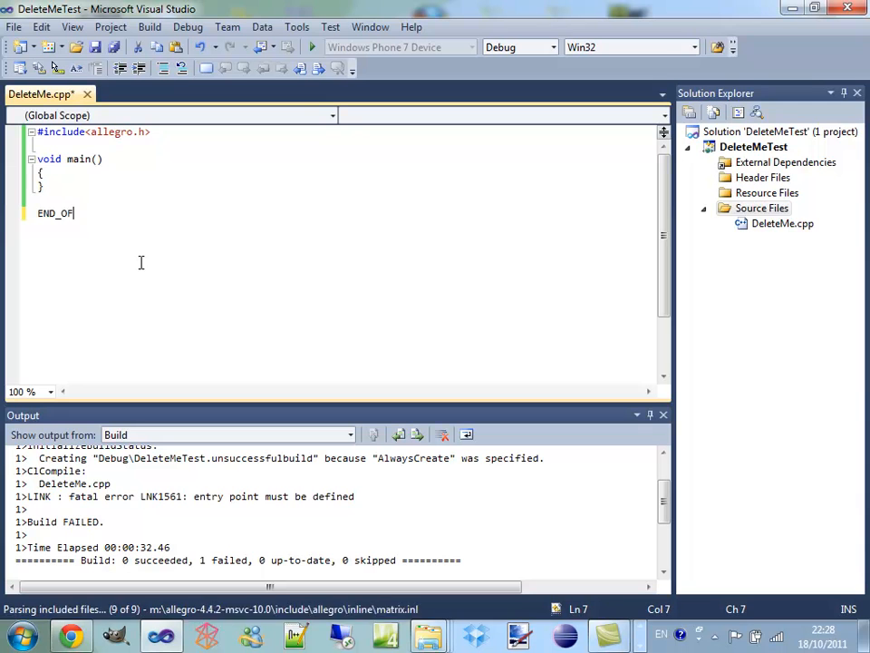
pyautogui.write('_MAIN()')
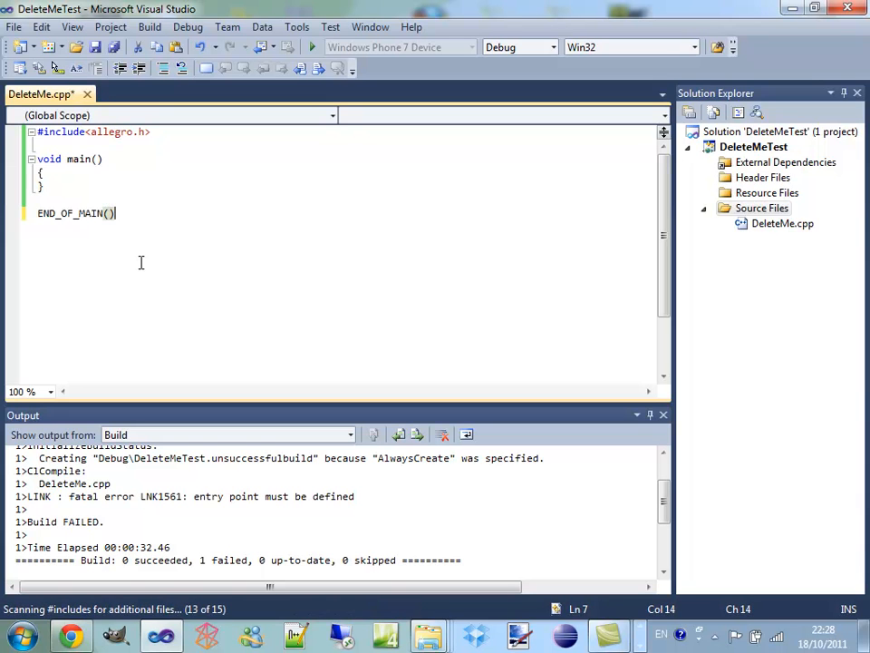
pyautogui.click(191, 172)
pyautogui.press('F7')
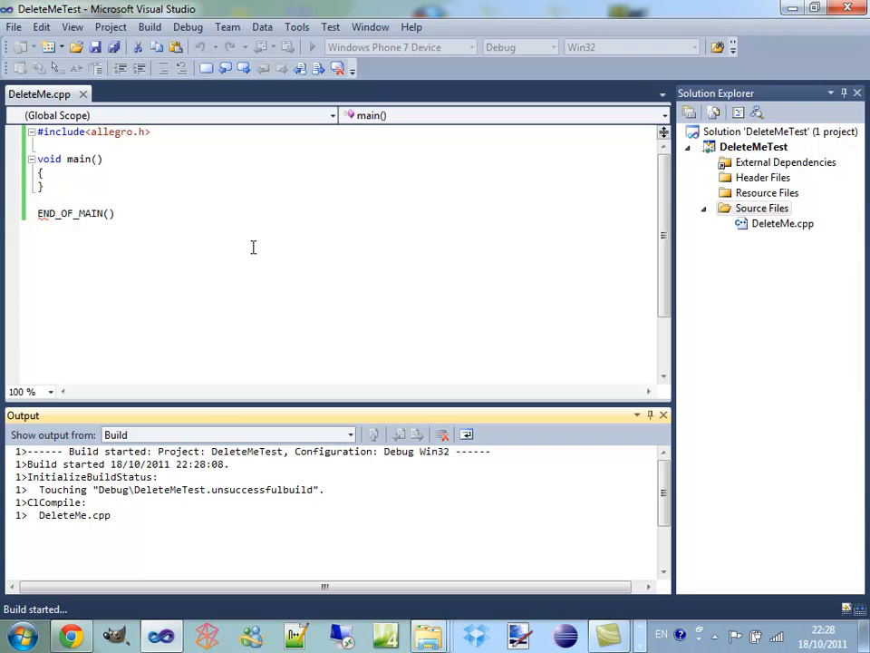
# Review the DeleteMeTest properties for the include and library directories and the linker's additional dependencies, and accept the dialog
pyautogui.click(753, 150)
pyautogui.rightClick(755, 154)
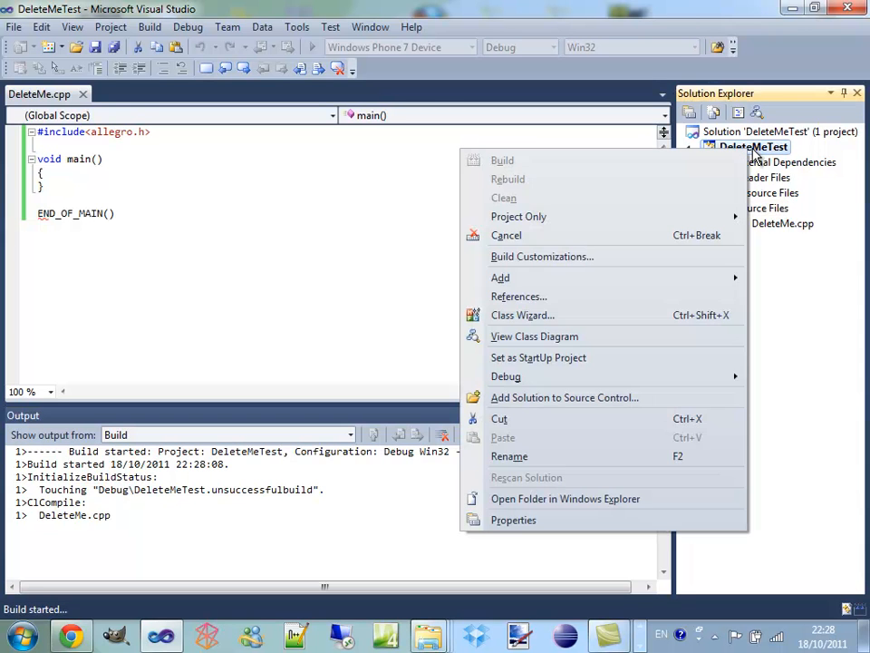
pyautogui.click(576, 520)
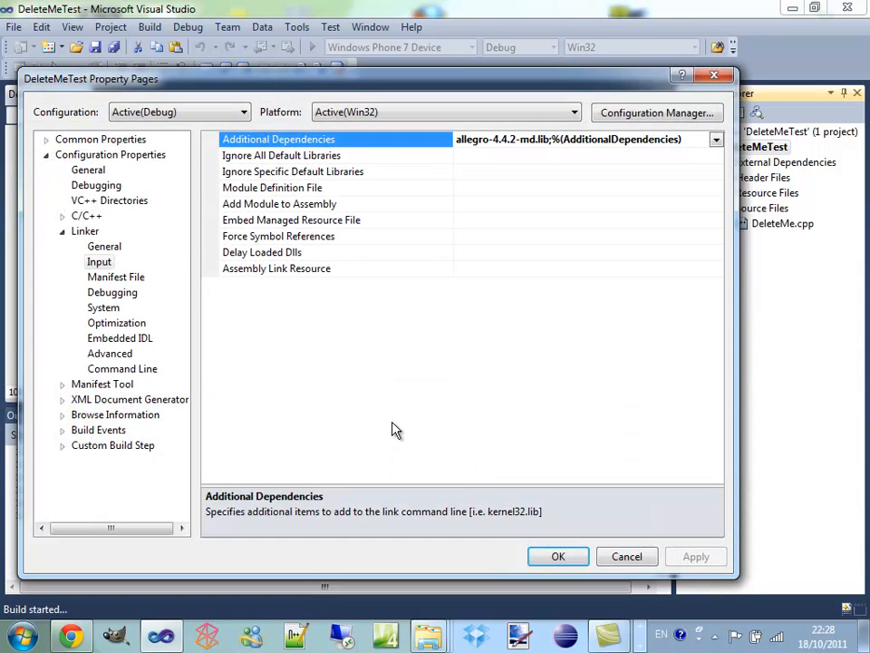
pyautogui.click(82, 201)
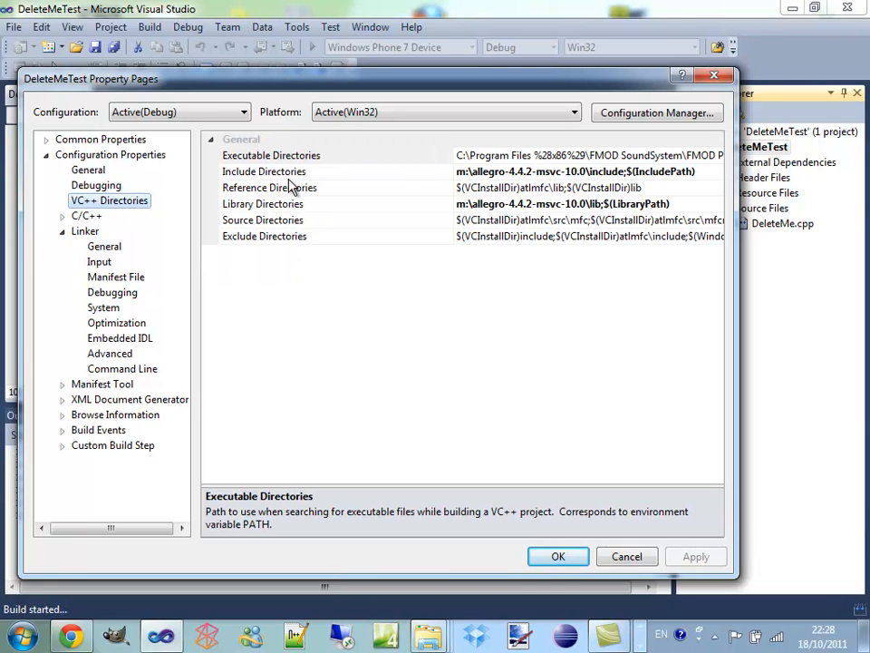
pyautogui.click(498, 172)
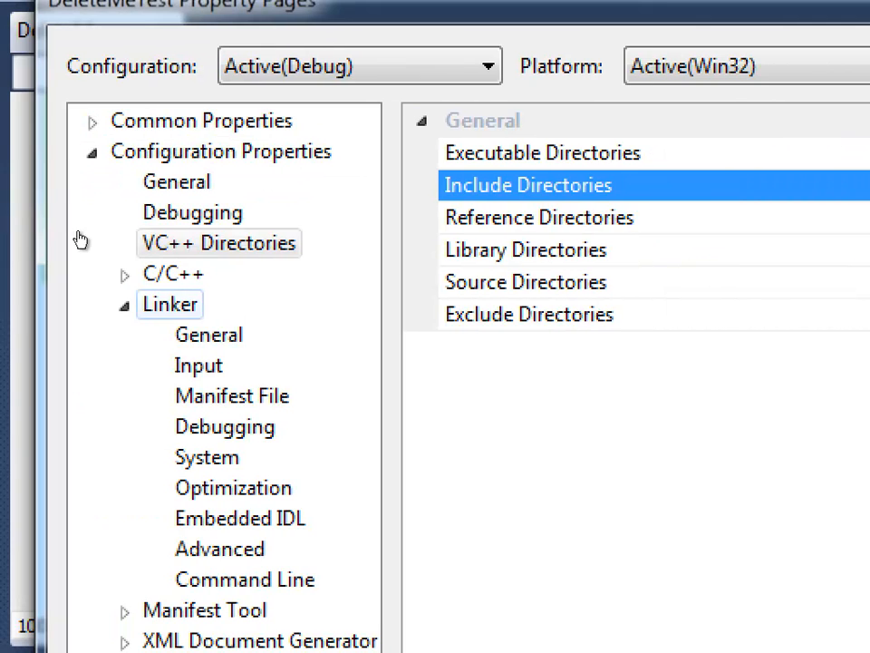
pyautogui.click(199, 365)
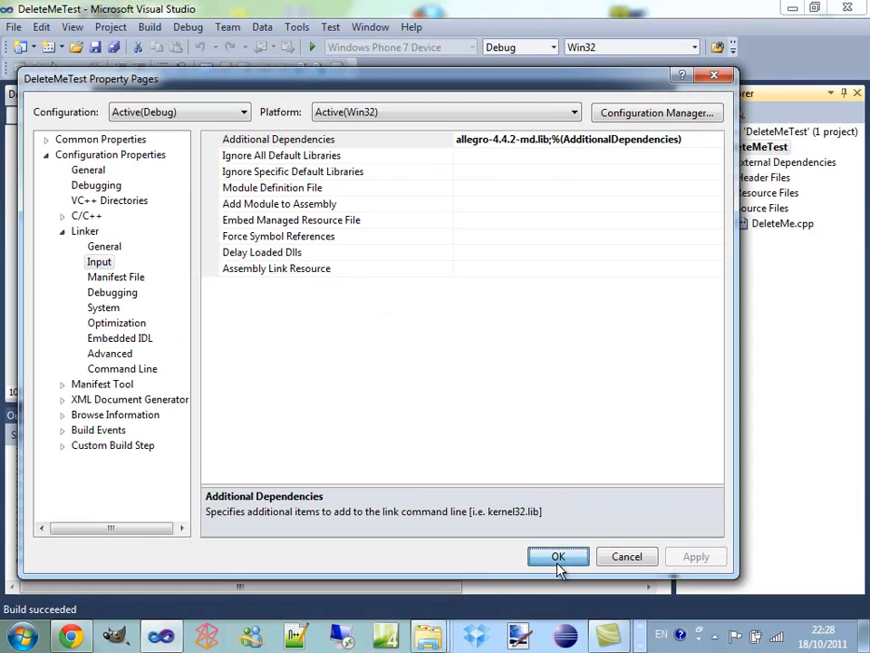
pyautogui.click(557, 557)
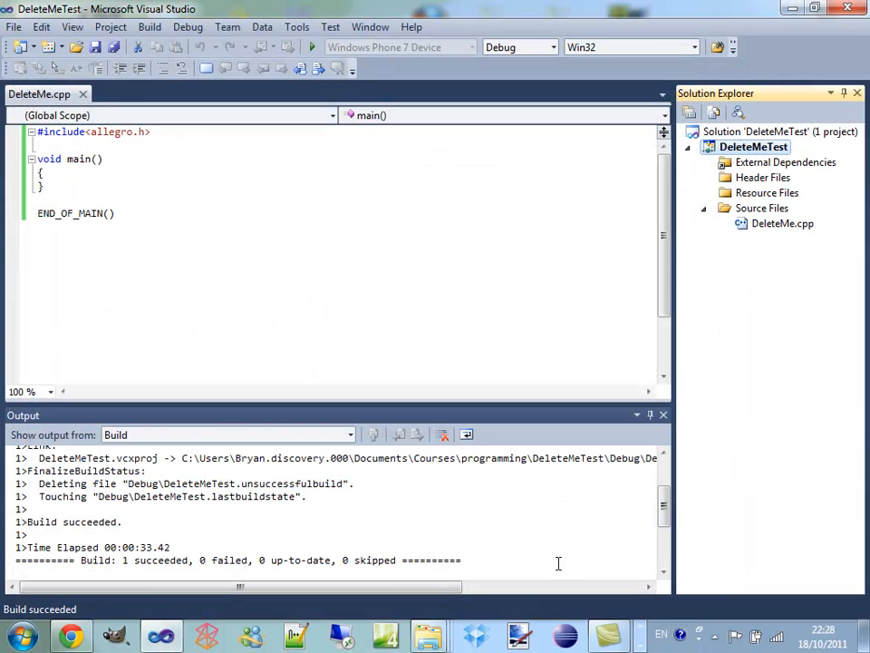
pyautogui.click(206, 280)
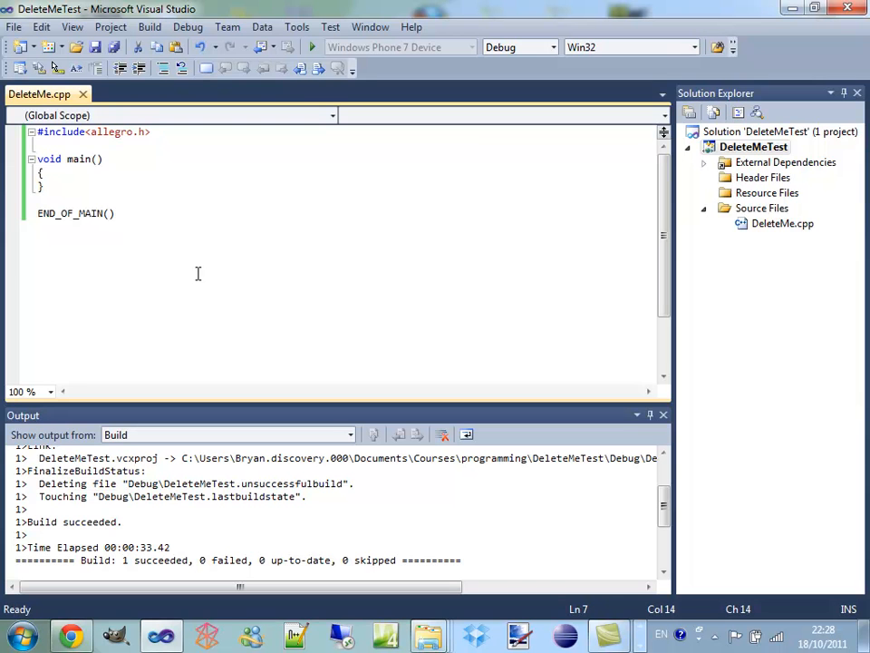
pyautogui.click(610, 634)
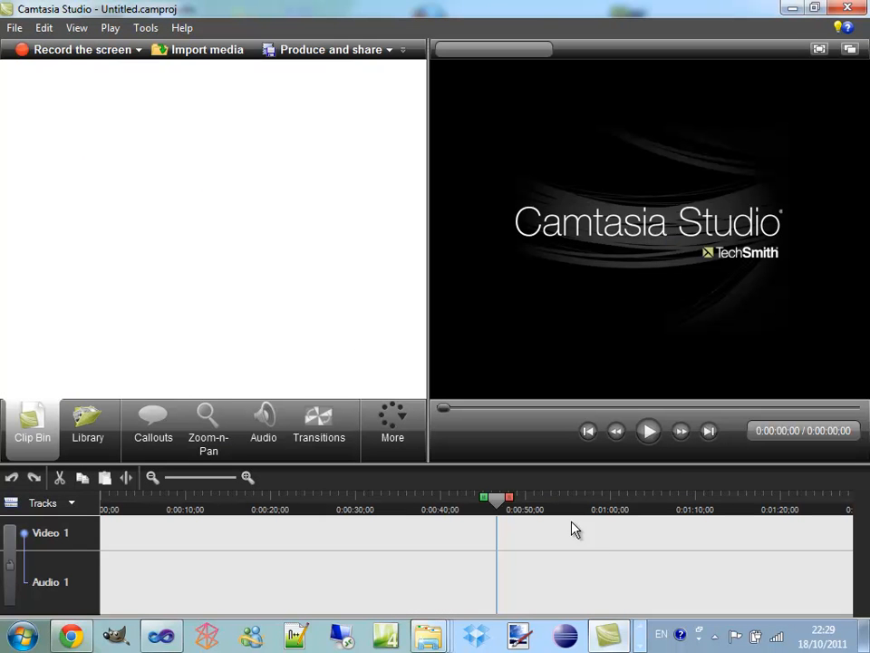